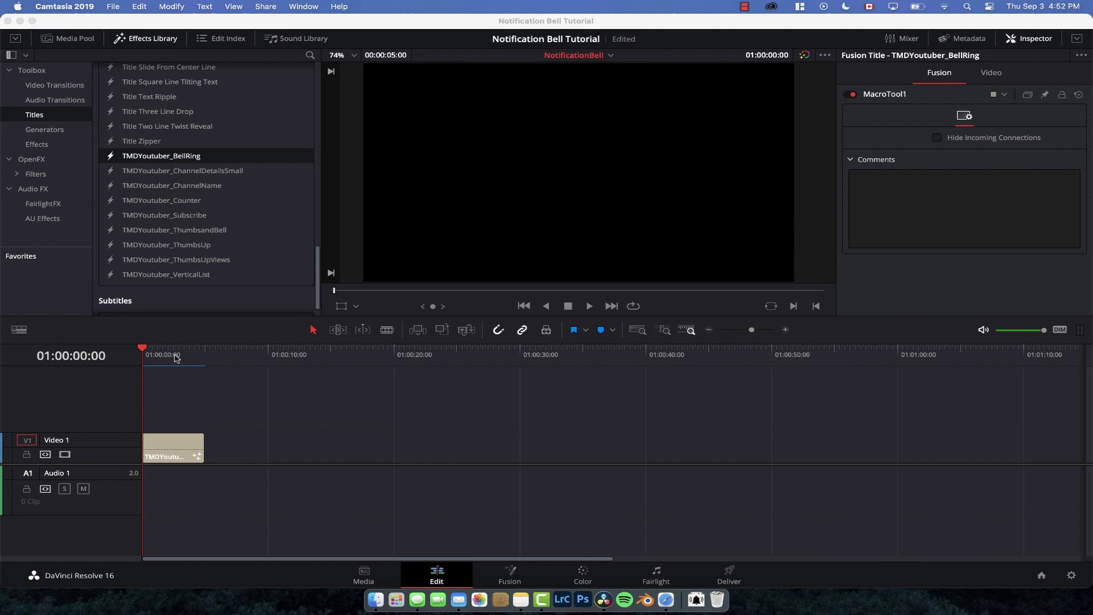
Step: Play back the bell ring title clip on the timeline to review the notification bell animation
mouse_move(176, 356)
mouse_down()
mouse_move(143, 360)
mouse_move(166, 359)
mouse_move(155, 357)
mouse_up()
key(Home)
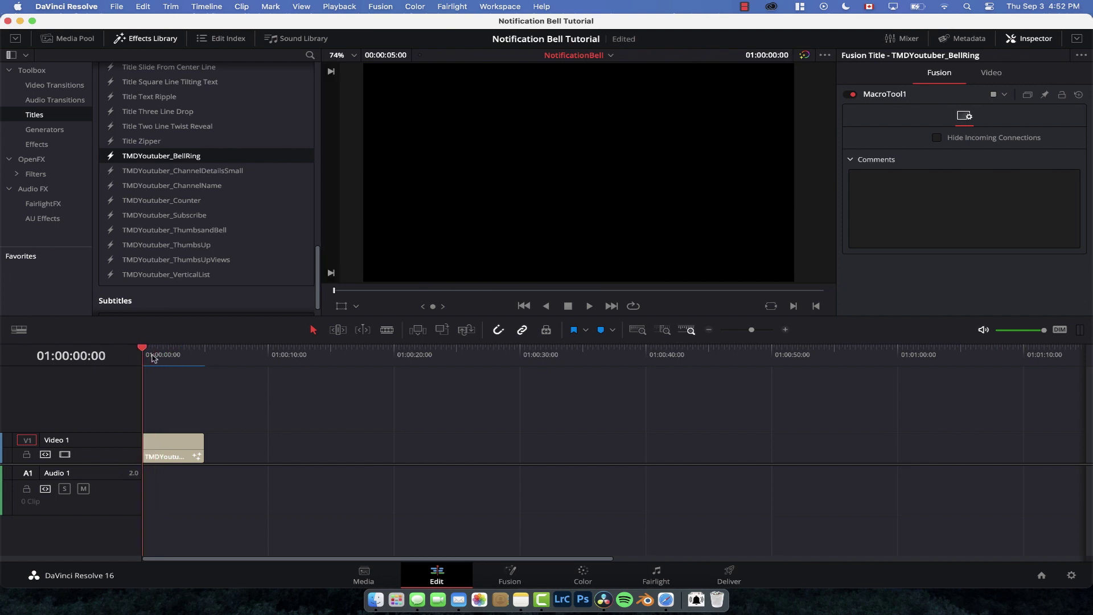
key(space)
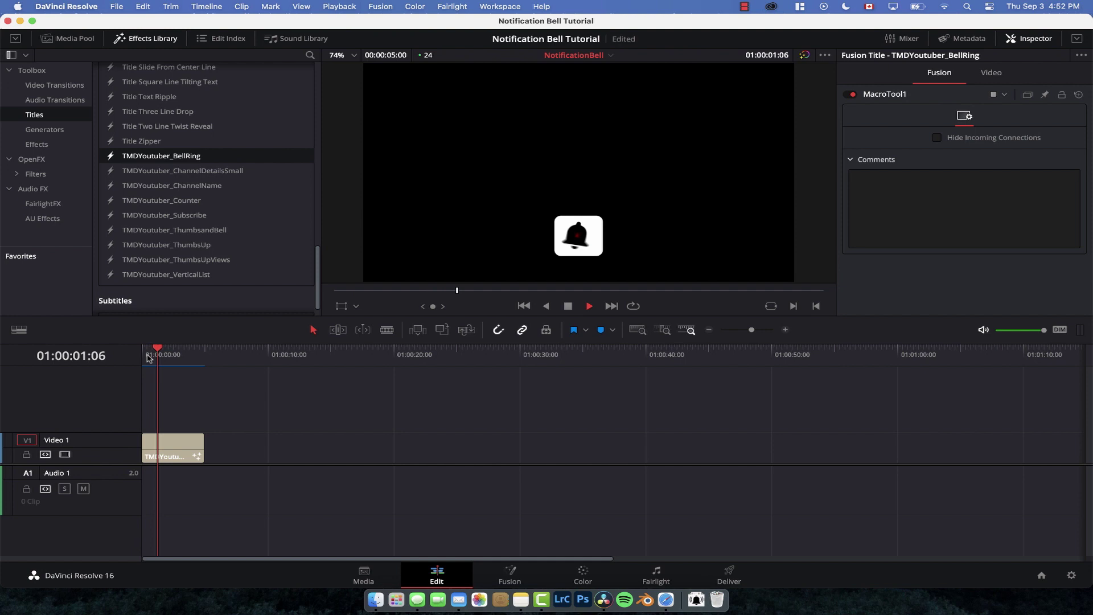
key(Home)
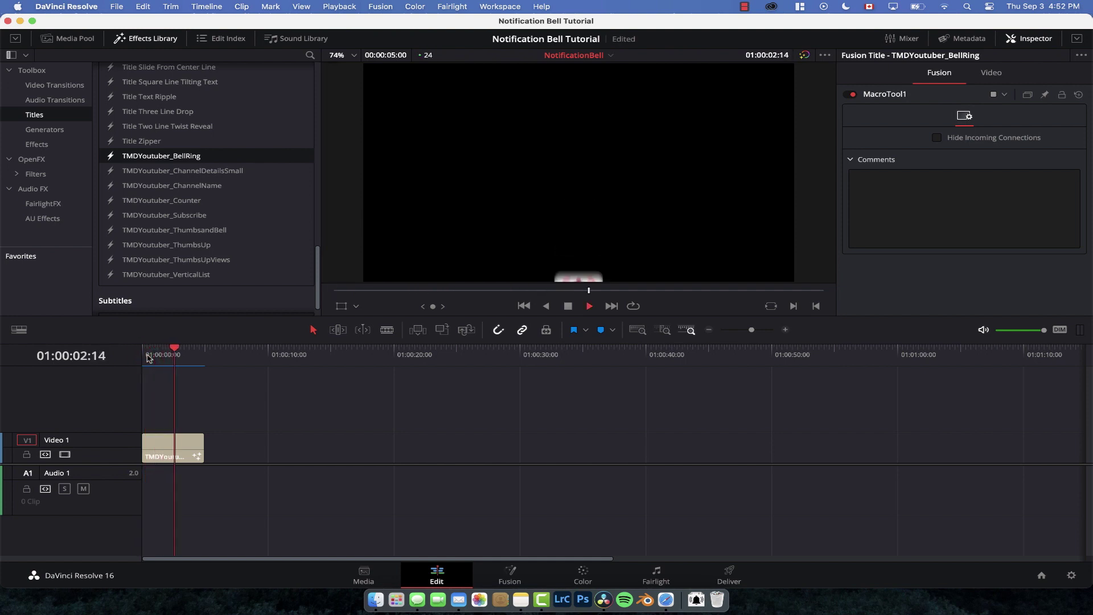
mouse_move(147, 355)
mouse_down()
mouse_move(186, 355)
mouse_move(154, 355)
mouse_up()
Step: Create a new Fusion composition in the Master bin with the clip name "Notifcation"
click(71, 40)
click(72, 40)
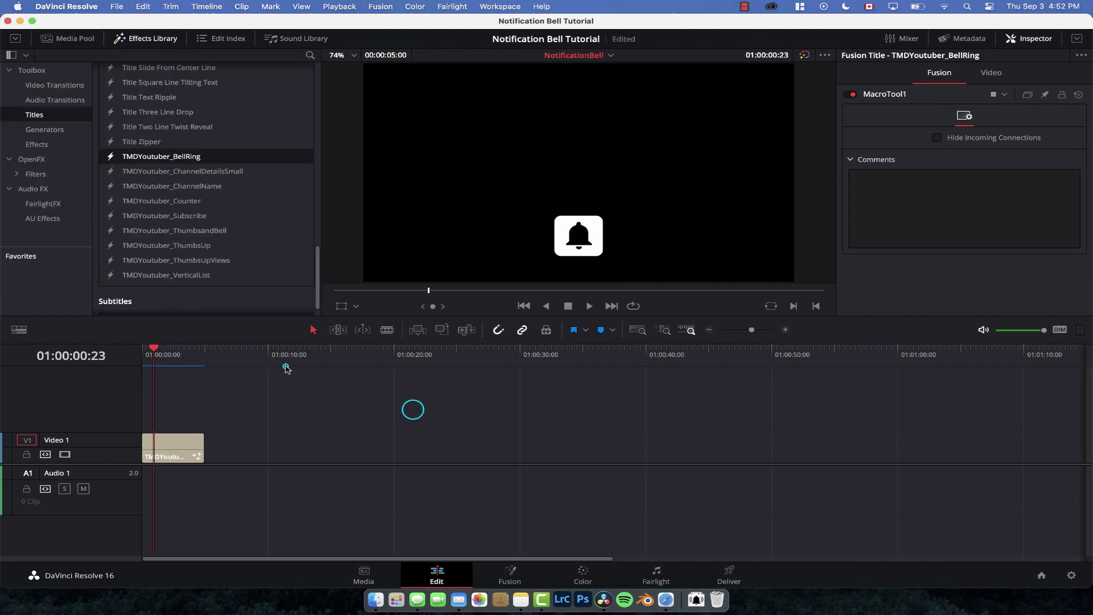
right_click(153, 150)
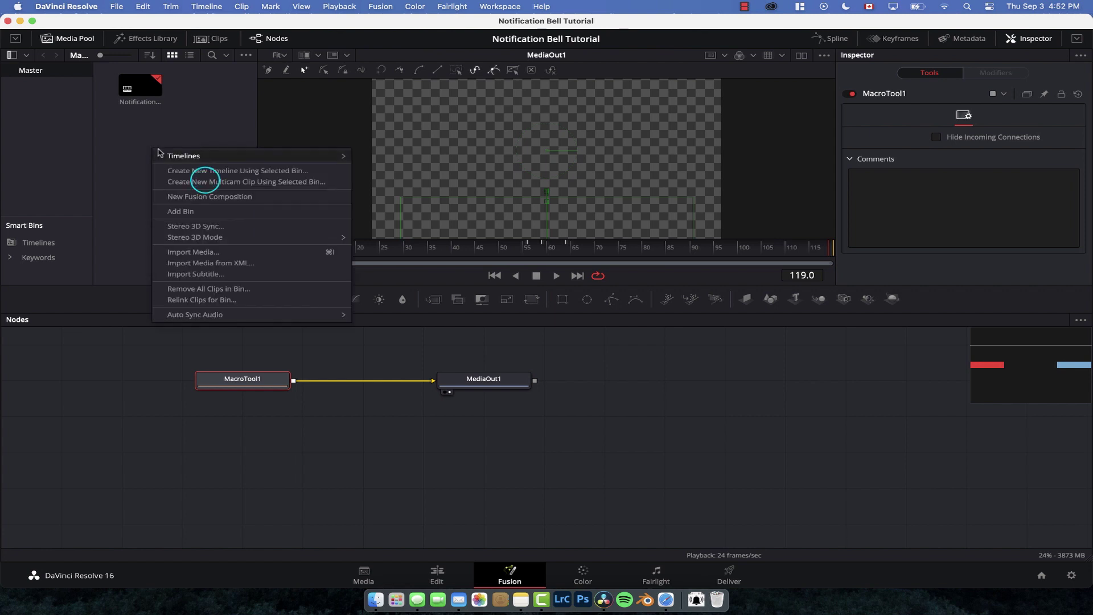
click(254, 197)
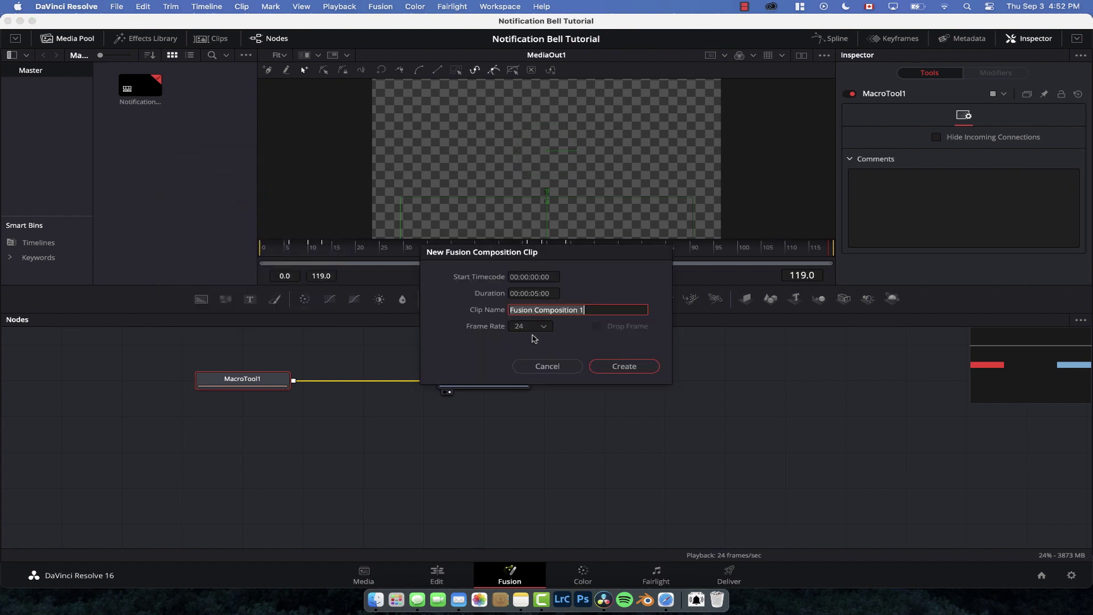
text(N)
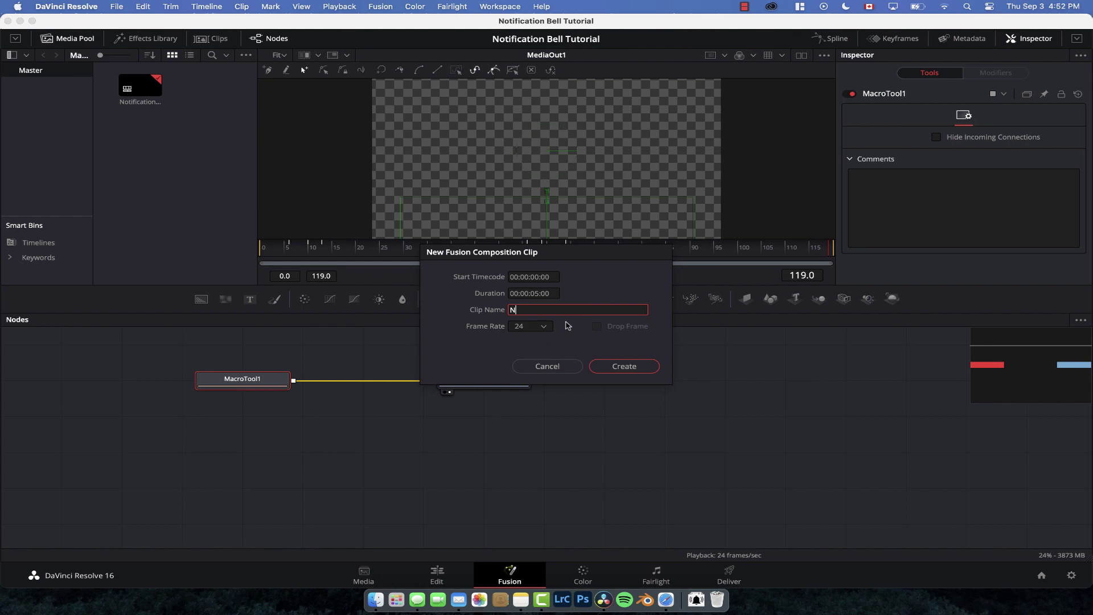
text(otifcation)
key(Return)
Step: Open the Notifcation composition in Fusion and add a Background node feeding MediaOut1
click(222, 105)
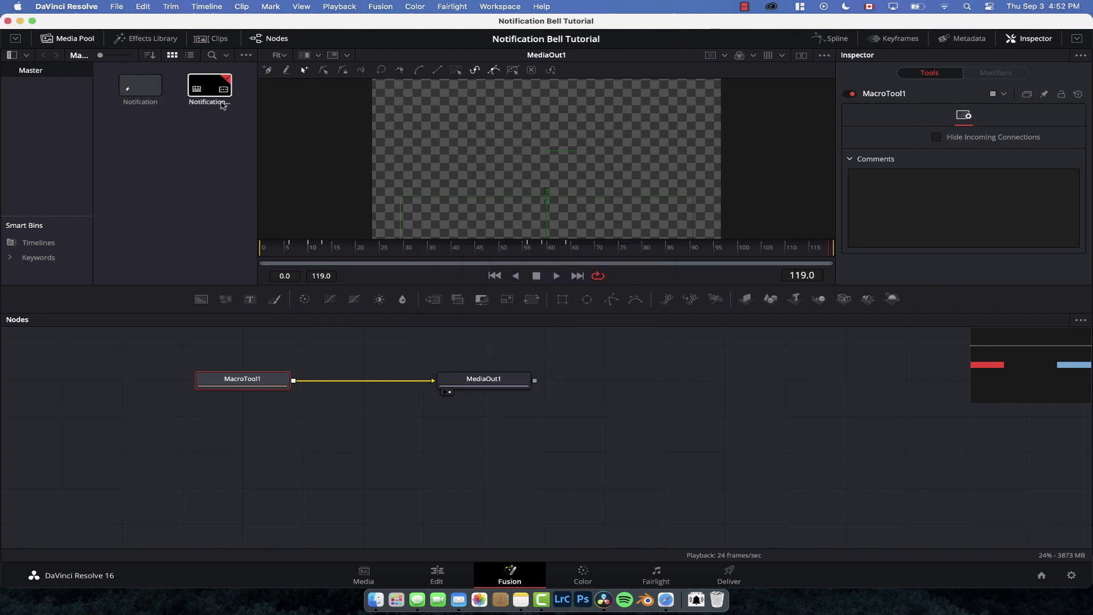
click(137, 83)
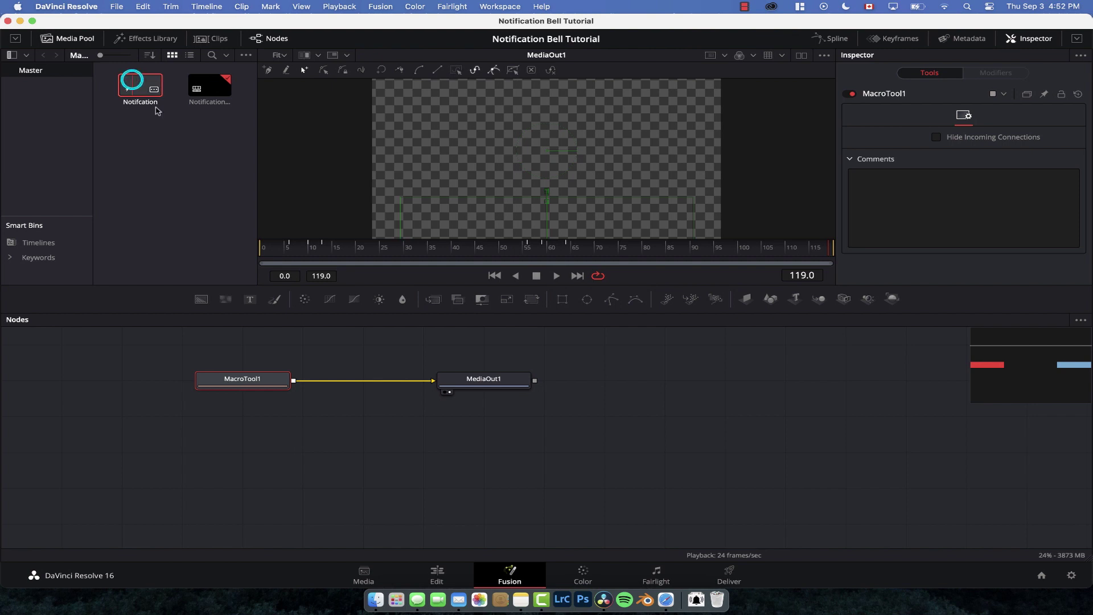
key(Delete)
drag(203, 305, 673, 452)
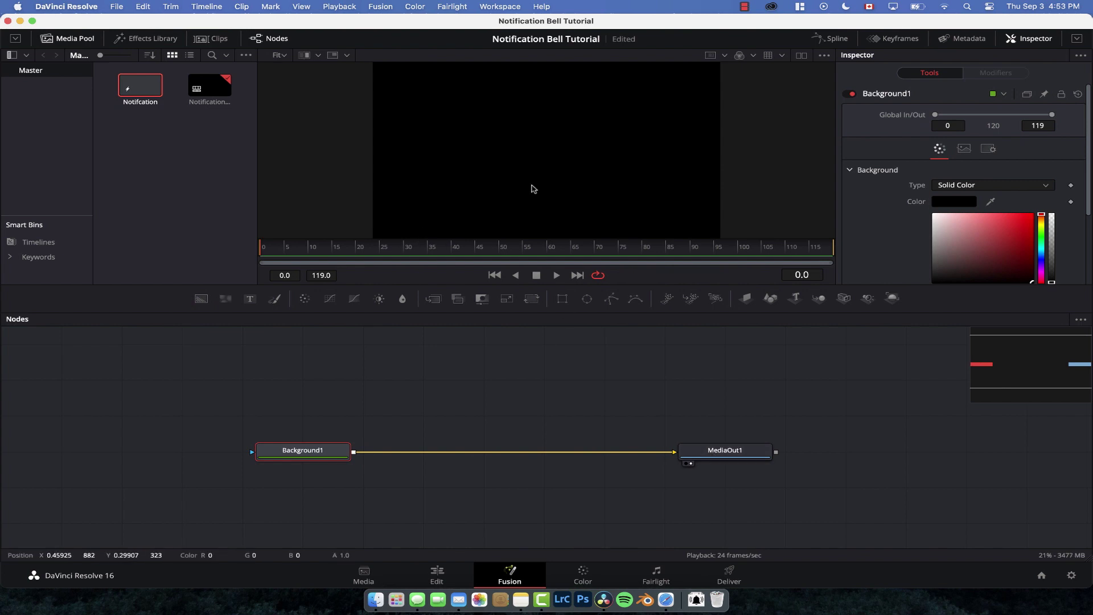
Step: Bring in the bell clipart PNG, merge it over Background1, and set the merge size to 1.32
scroll(533, 188, up, 3)
scroll(533, 188, down, 3)
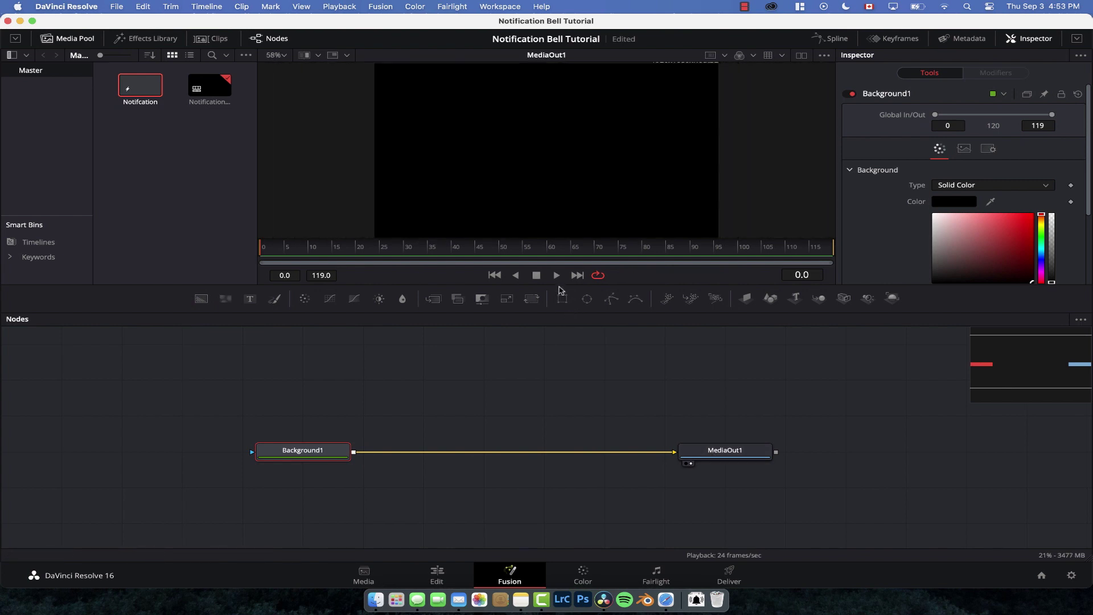
drag(559, 285, 559, 326)
click(695, 601)
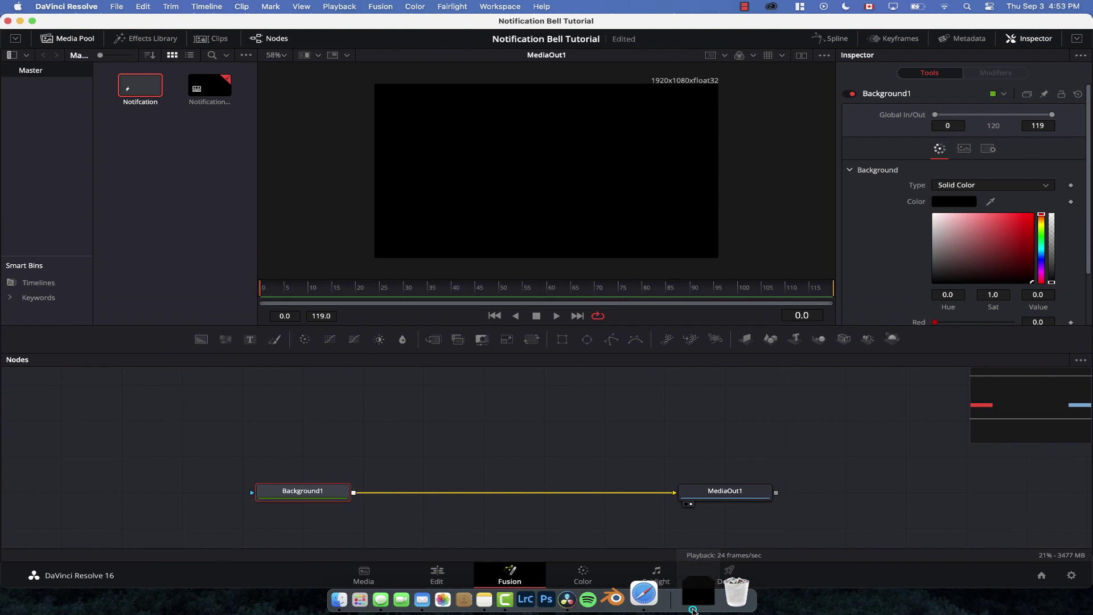
drag(478, 190, 353, 493)
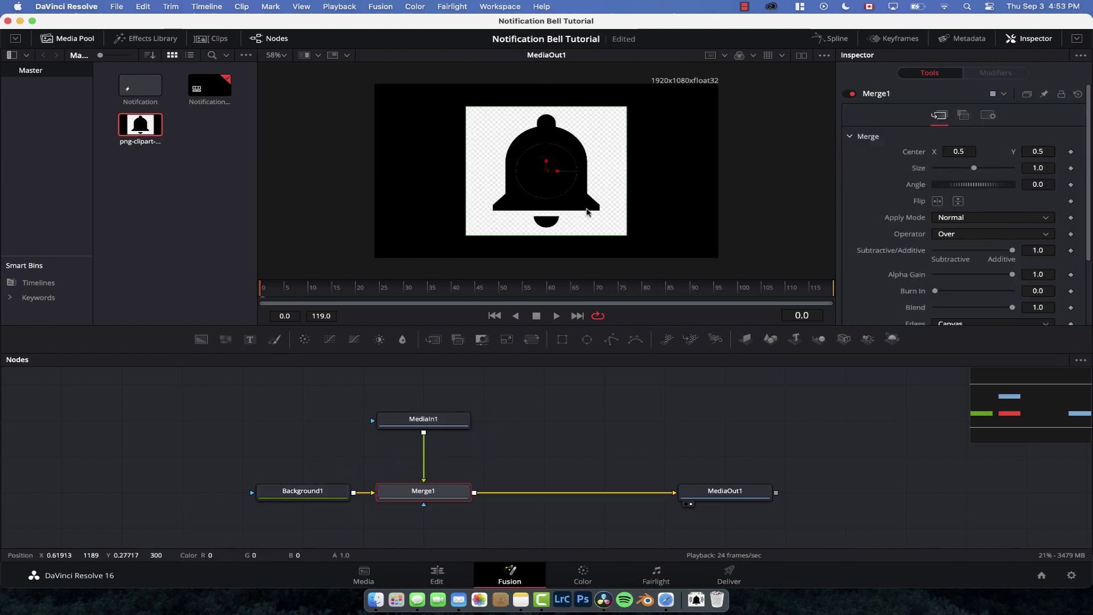
drag(964, 170, 977, 170)
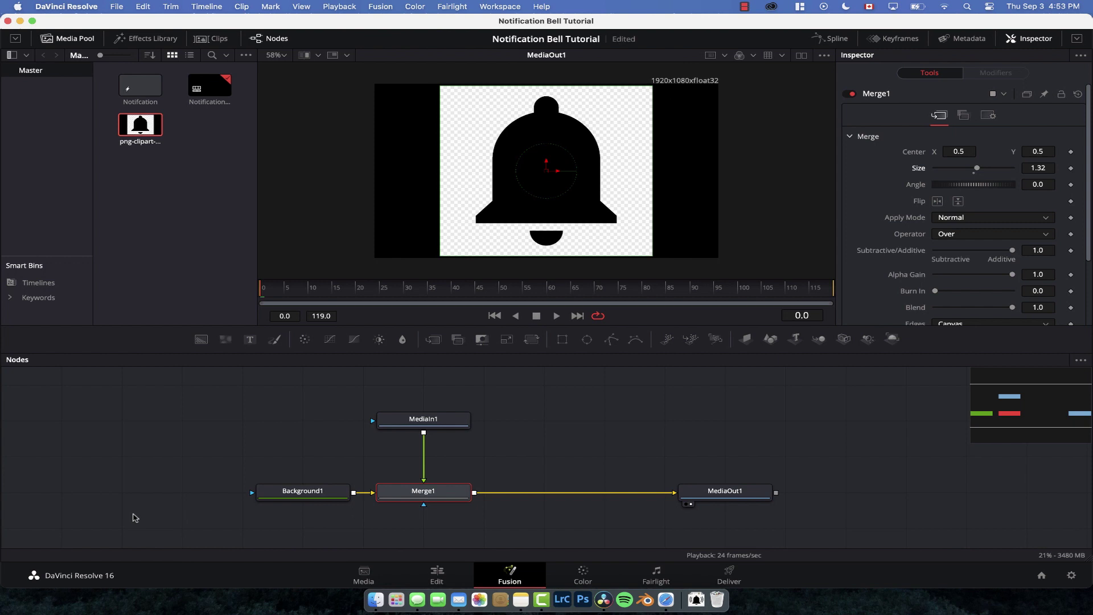
Step: Move Background1 farther away from Merge1 and attach a Polygon mask to it
drag(315, 494, 254, 495)
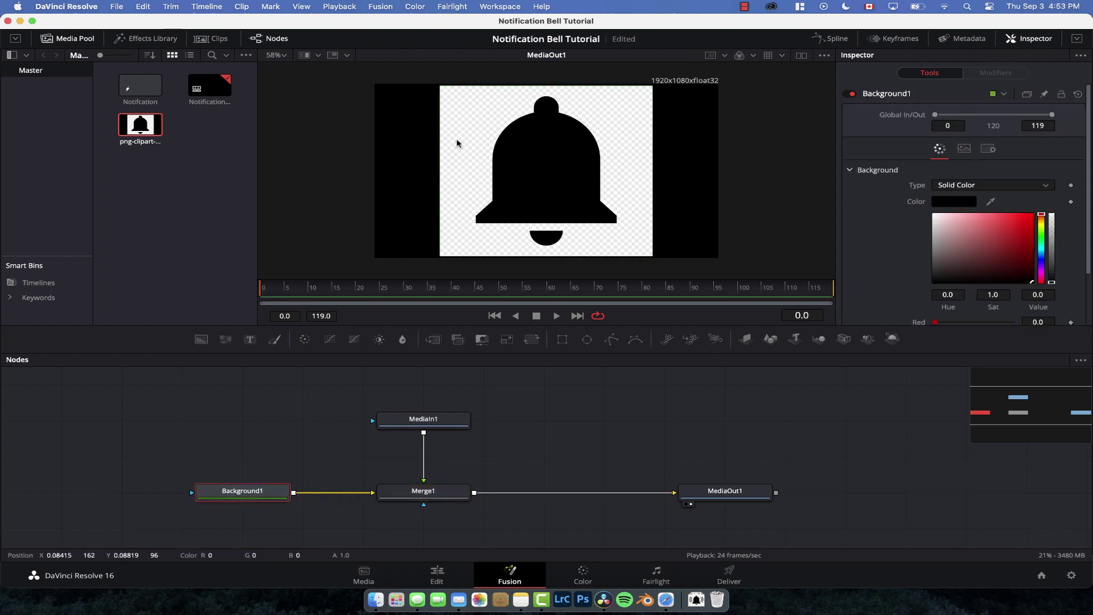
scroll(556, 131, up, 4)
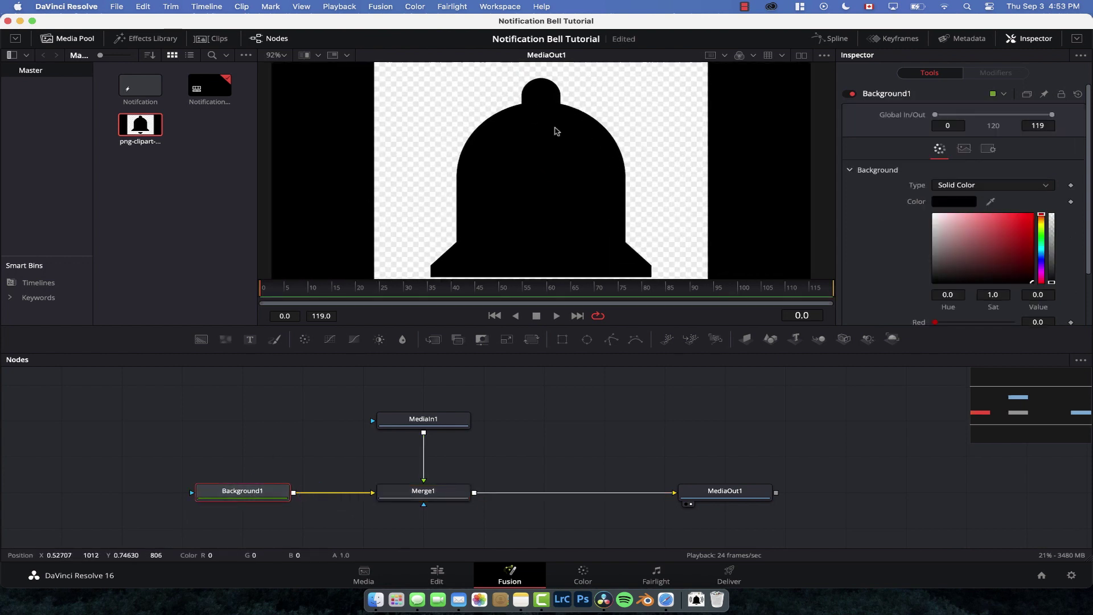
scroll(556, 131, down, 2)
scroll(556, 131, up, 2)
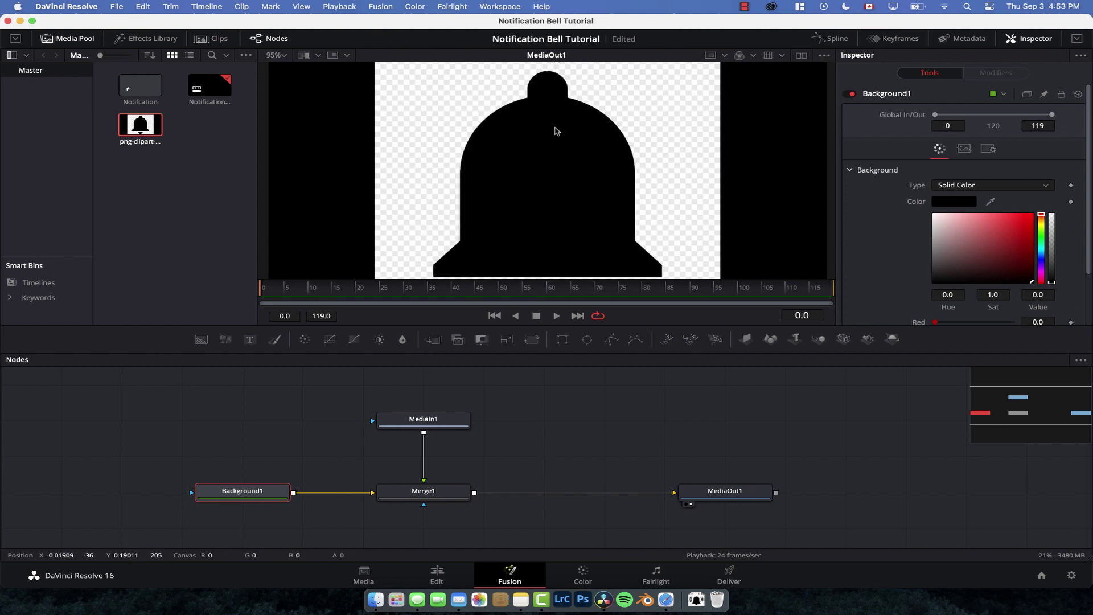
click(614, 341)
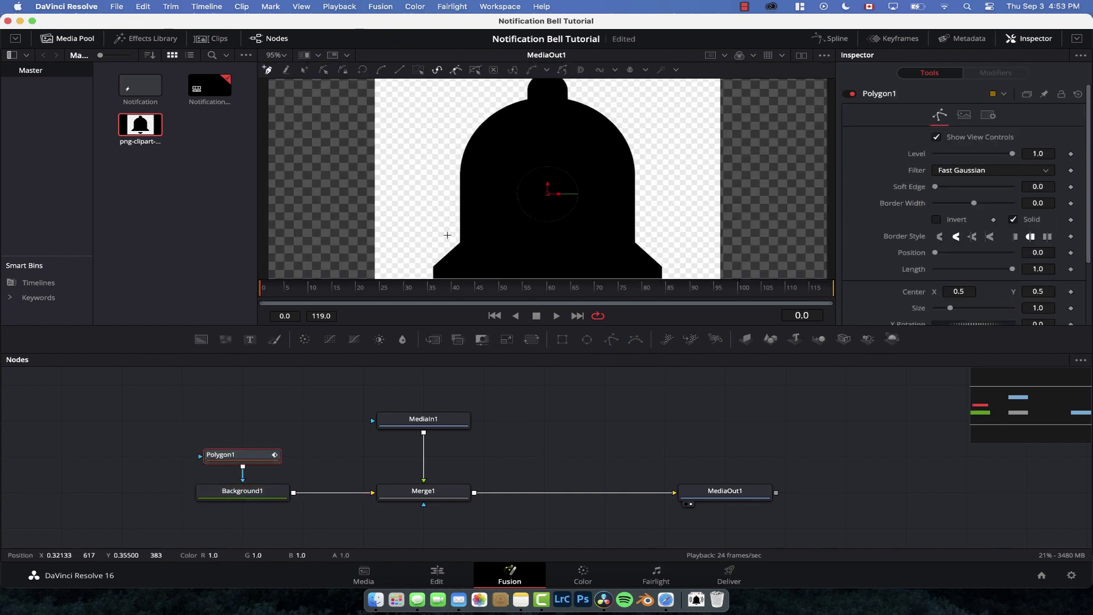
Step: Start the polygon outline at the top of the bell's knob and trace down its left side onto the dome
scroll(576, 183, down, 5)
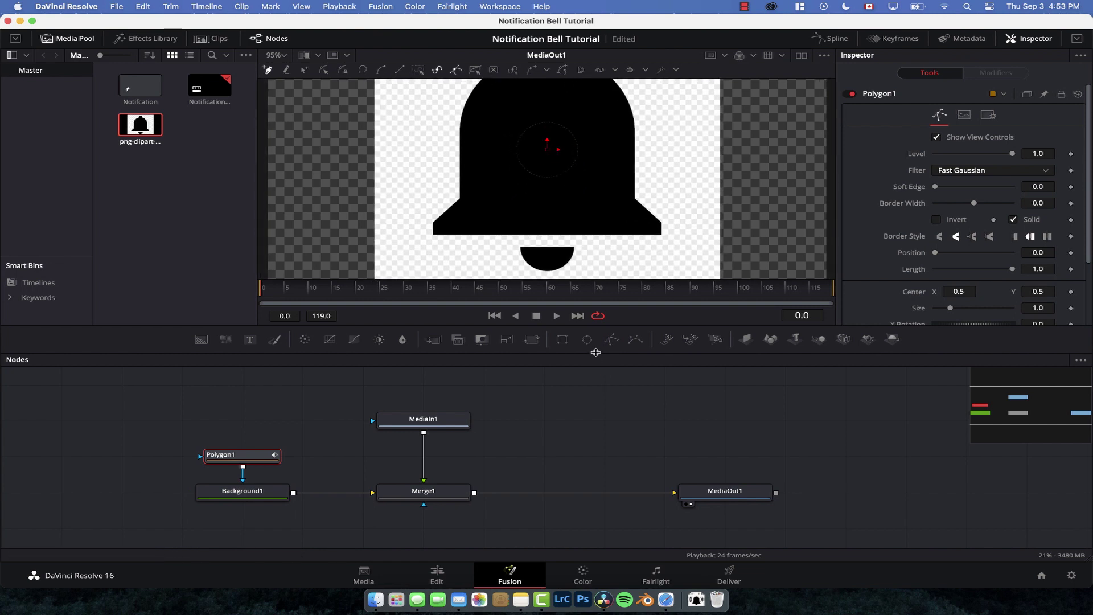
drag(596, 353, 596, 406)
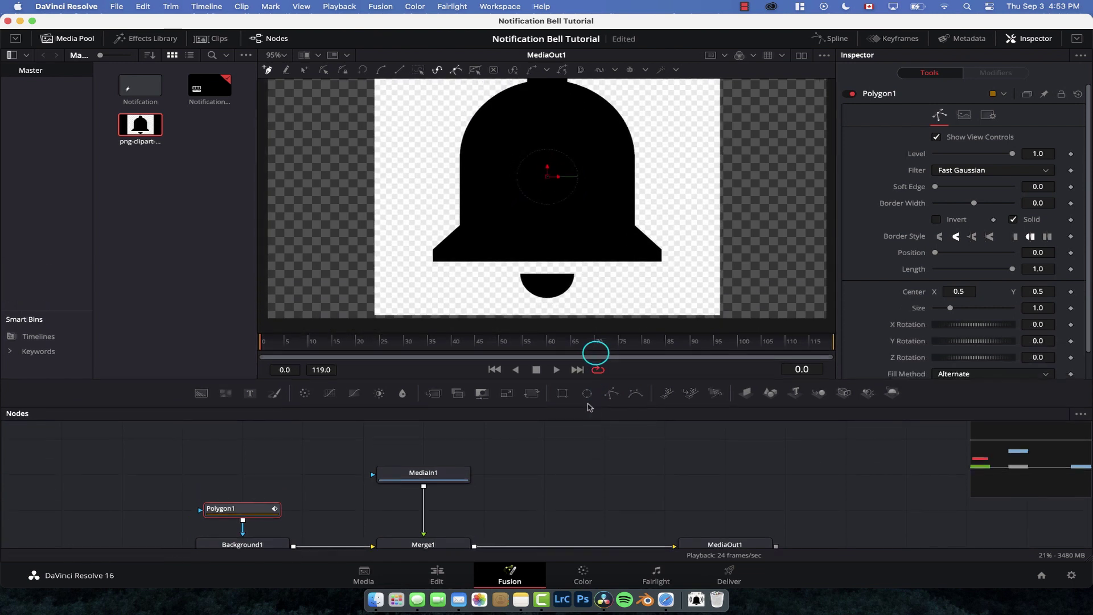
click(60, 40)
scroll(418, 152, up, 3)
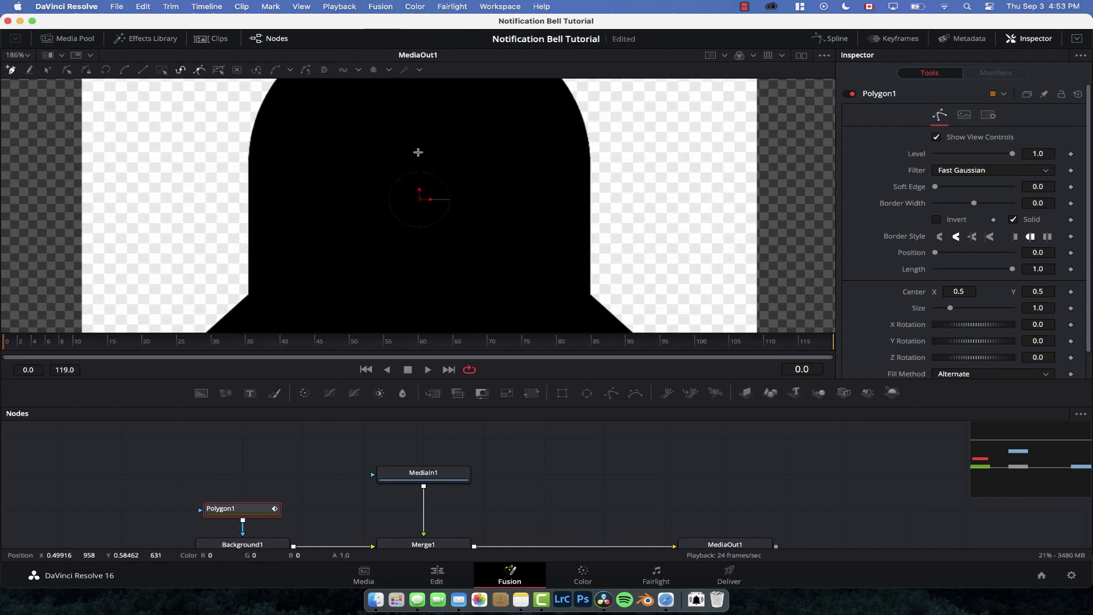
scroll(418, 152, up, 5)
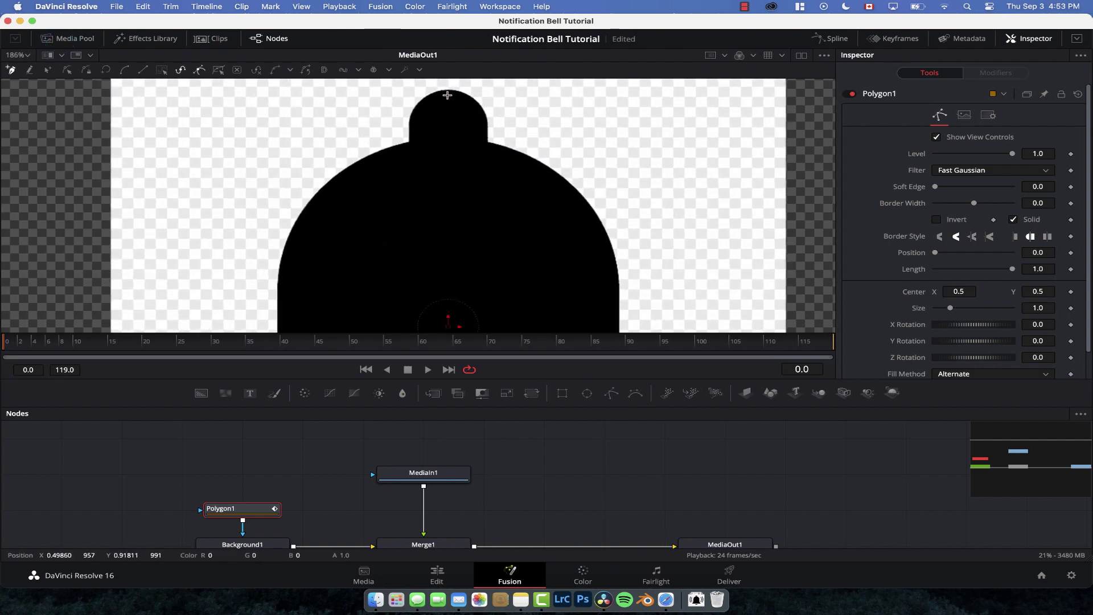
drag(446, 90, 556, 90)
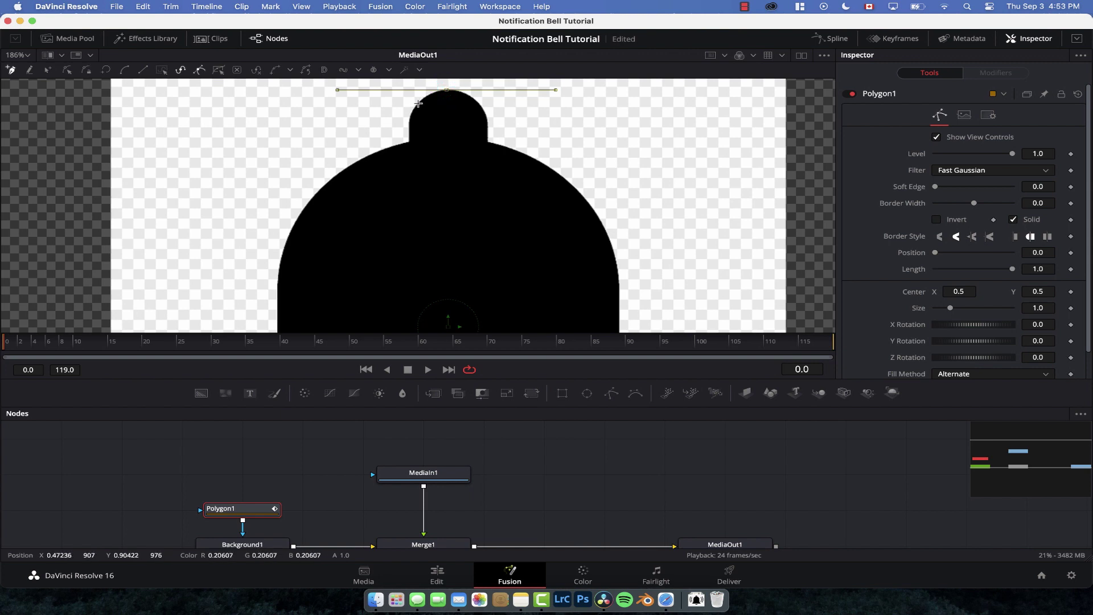
click(422, 98)
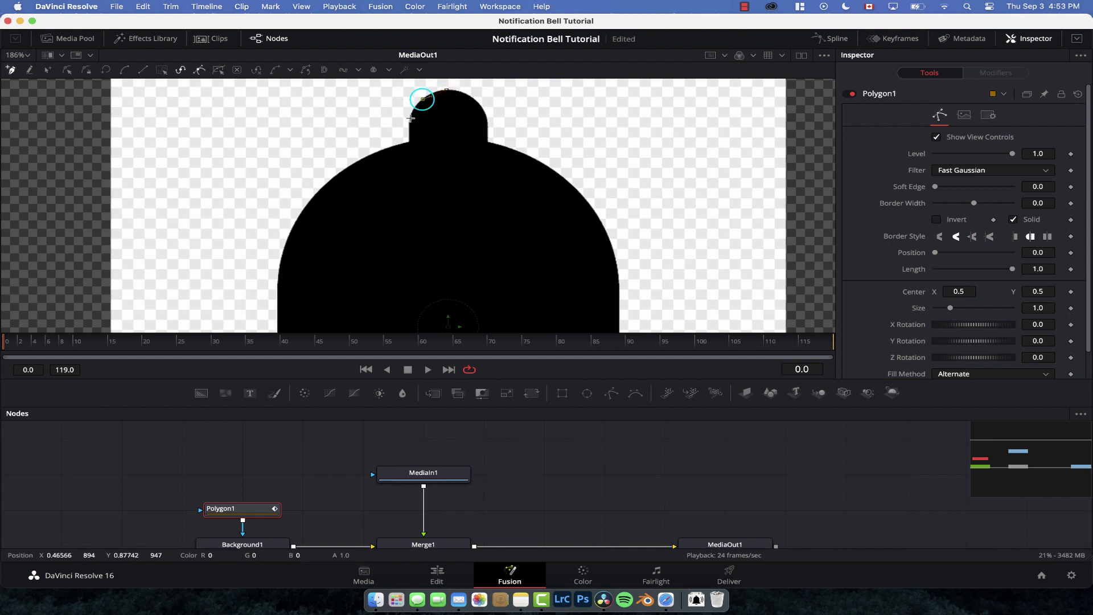
click(408, 119)
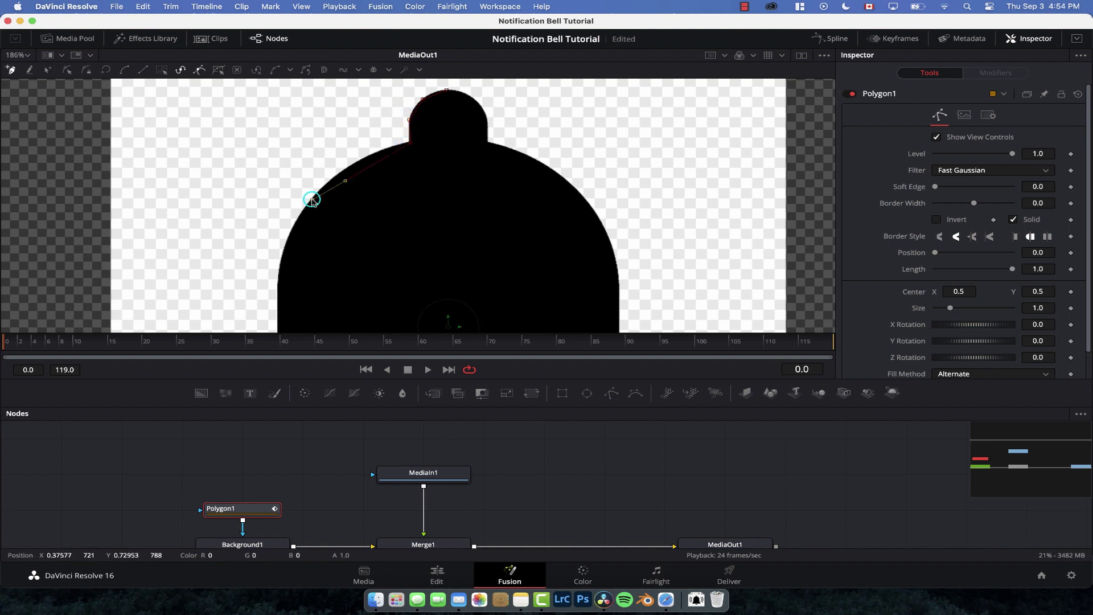
Step: Continue the polygon down the bell's left side, around the flared base, and along the bottom edge to the right corner
scroll(311, 201, down, 5)
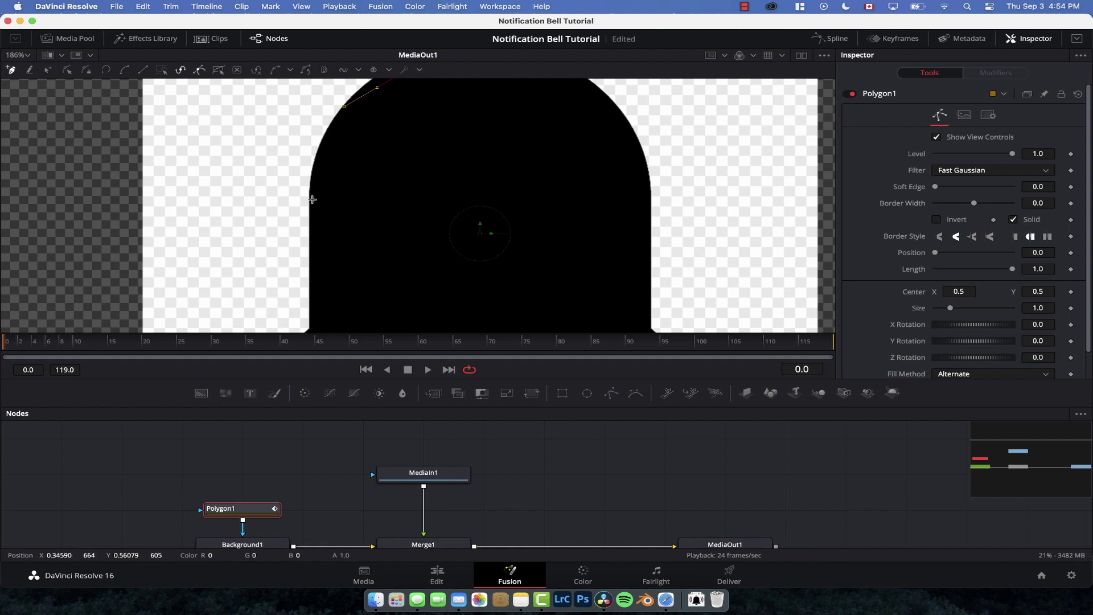
click(311, 200)
scroll(311, 200, down, 5)
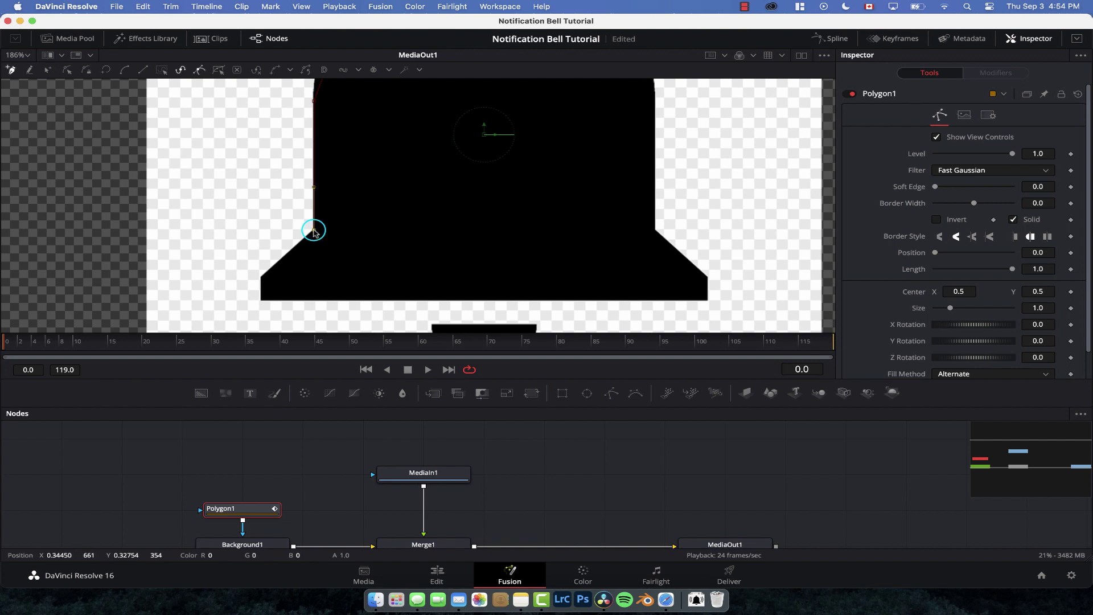
click(261, 278)
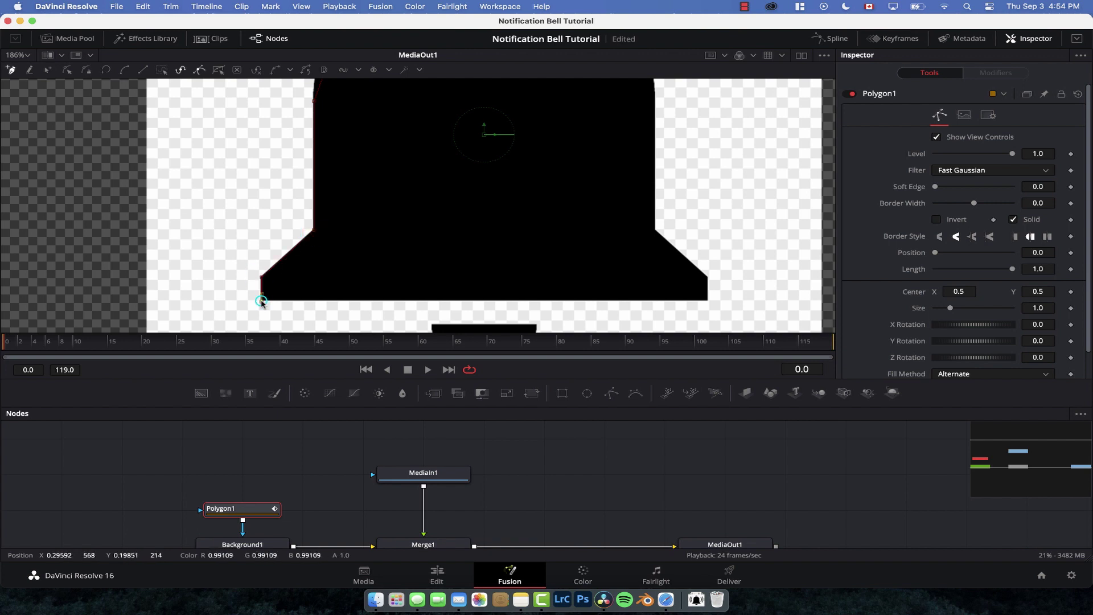
click(262, 300)
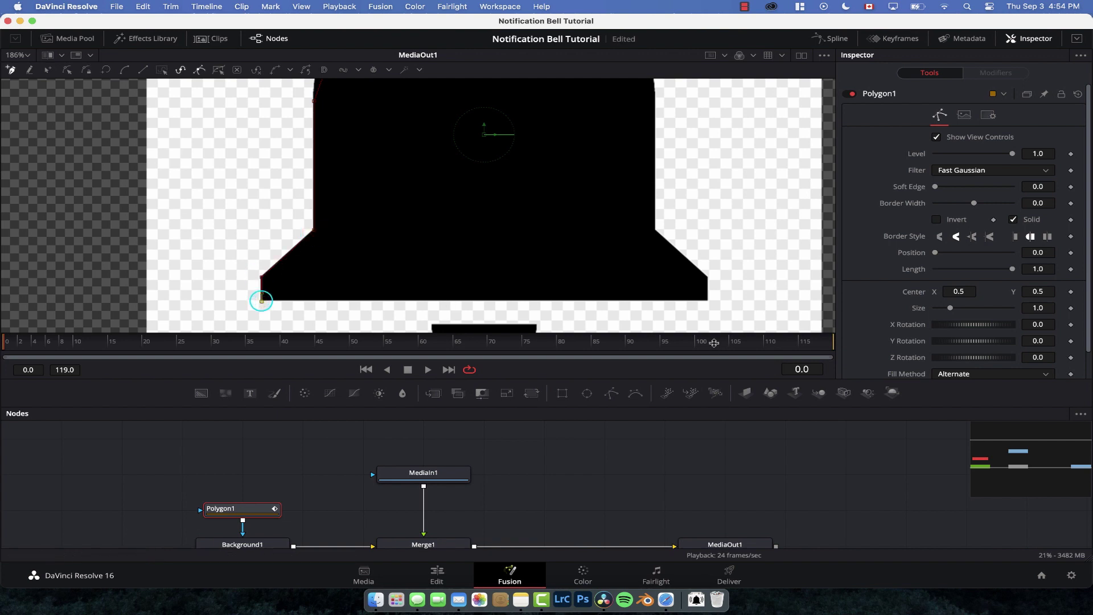
click(708, 300)
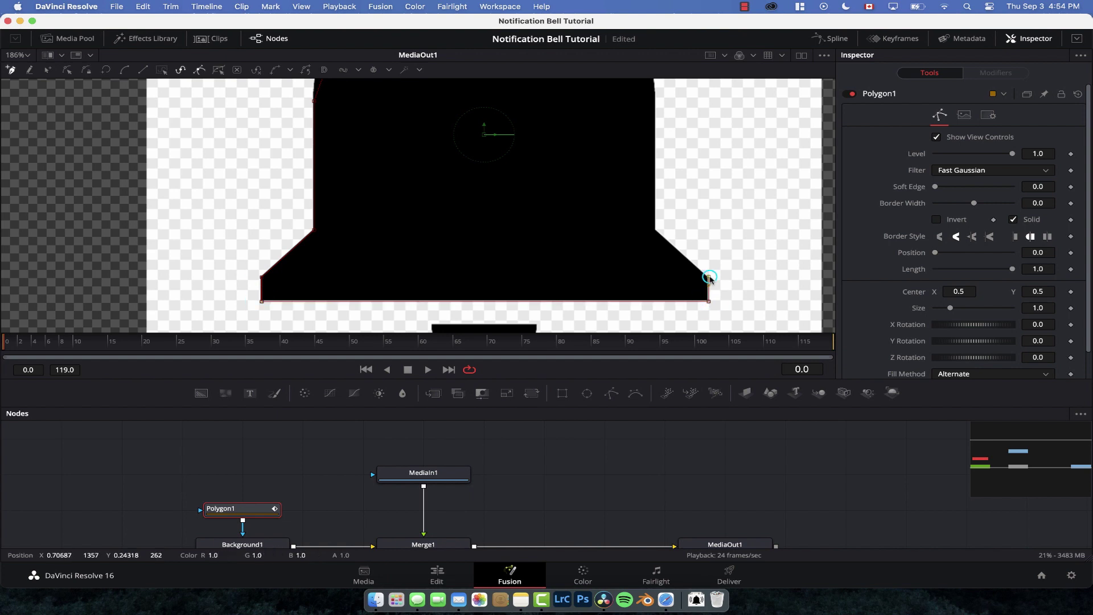
Step: Trace the polygon up the bell's right side, dome and knob, and close the outline at its starting point
scroll(654, 185, up, 3)
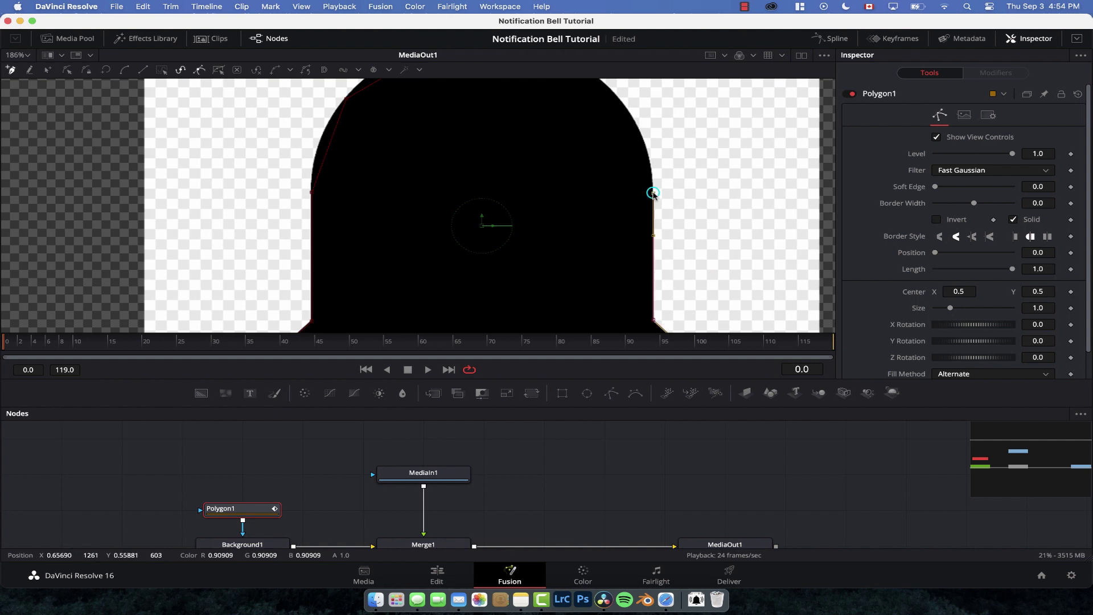
scroll(652, 190, up, 2)
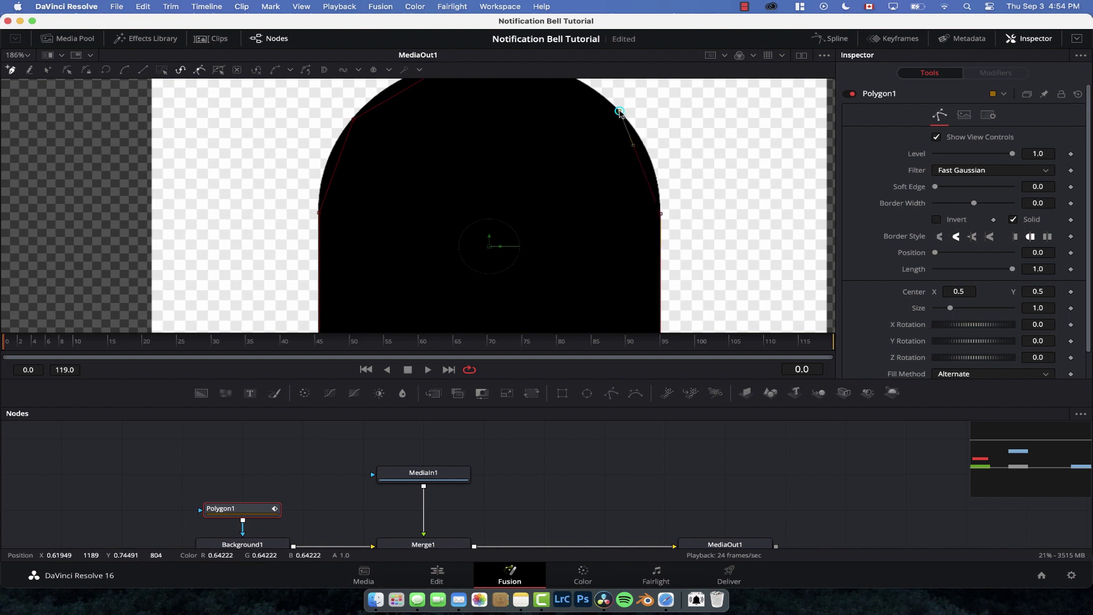
scroll(620, 112, up, 5)
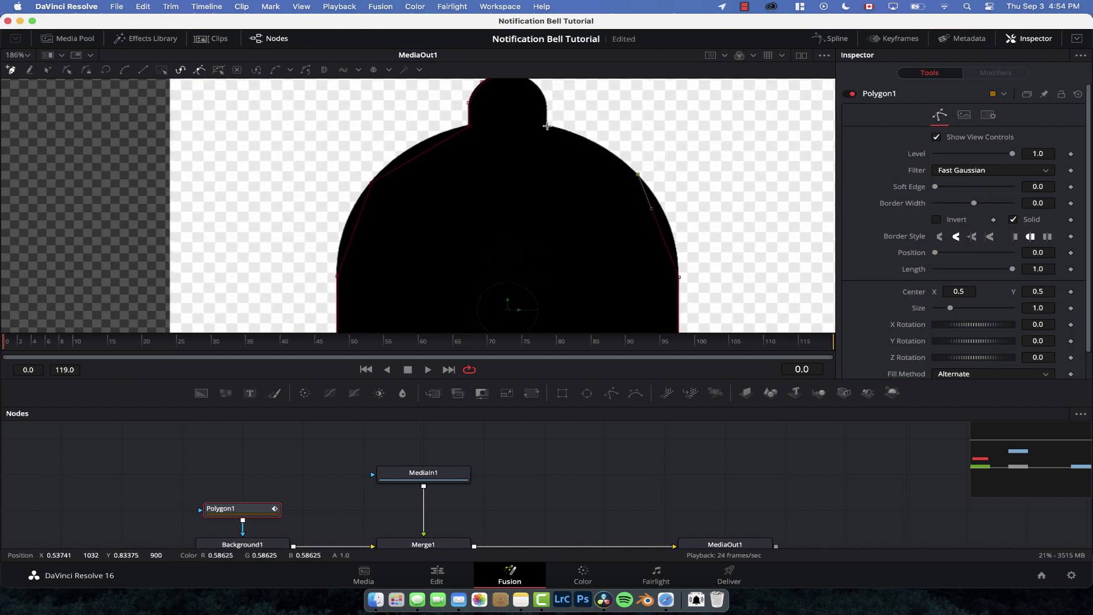
click(547, 126)
scroll(547, 119, up, 1)
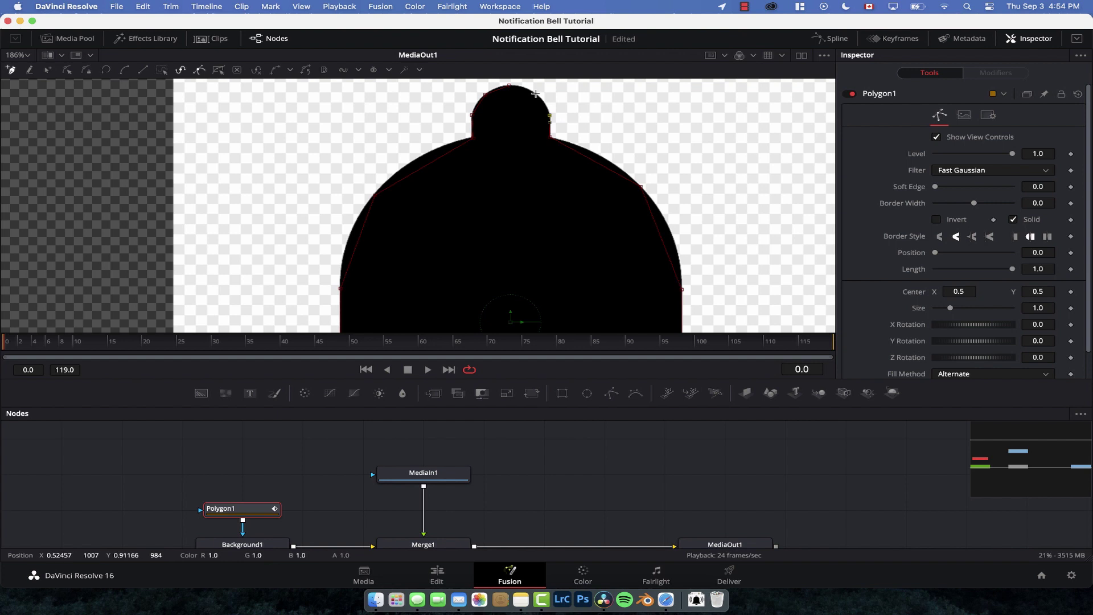
click(511, 85)
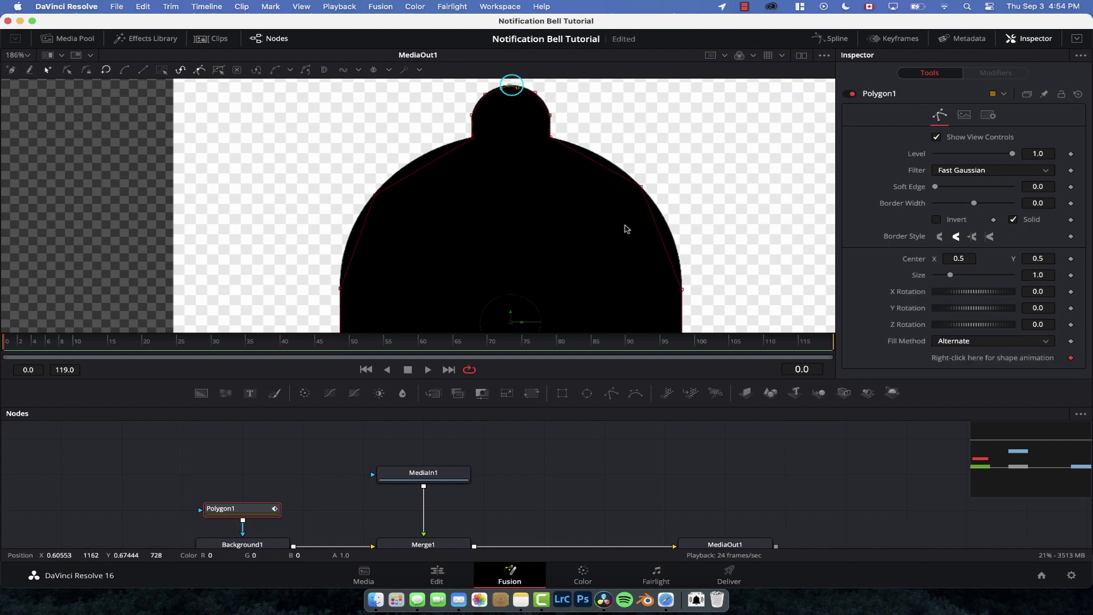
scroll(625, 229, down, 8)
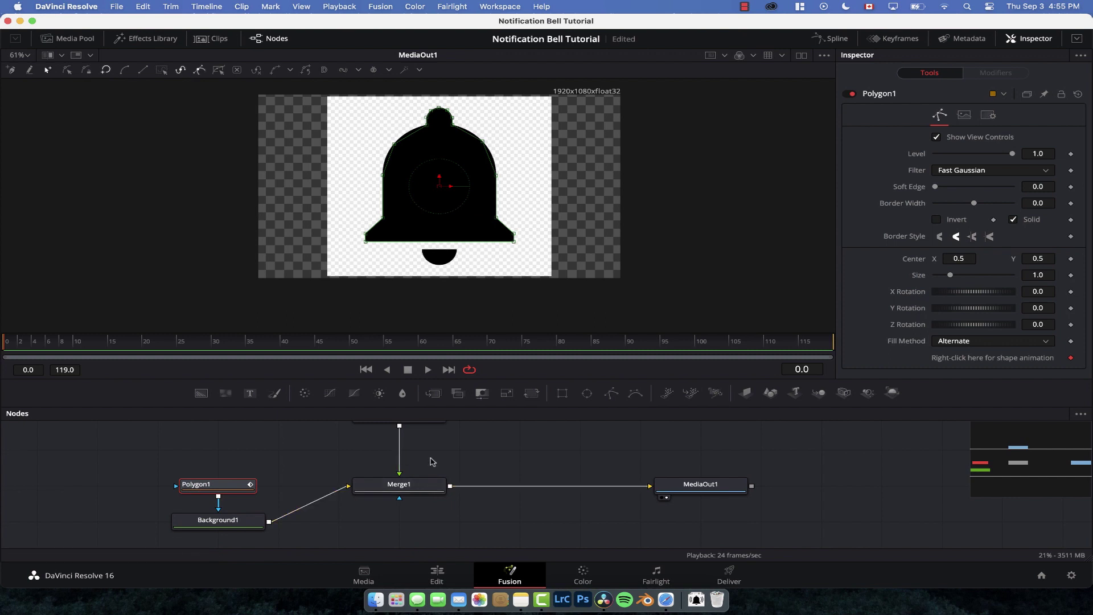
Step: Delete the reference bell image node above Merge1
scroll(431, 461, up, 3)
click(416, 440)
key(Delete)
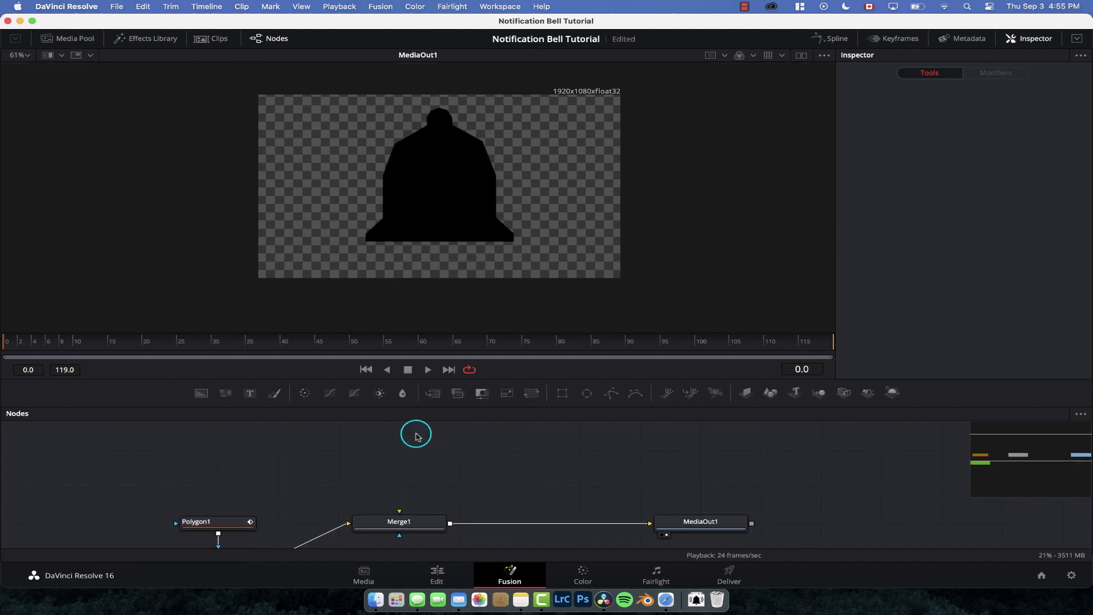
Step: Select all of Polygon1's points and smooth the traced bell outline
click(214, 522)
scroll(214, 522, down, 1)
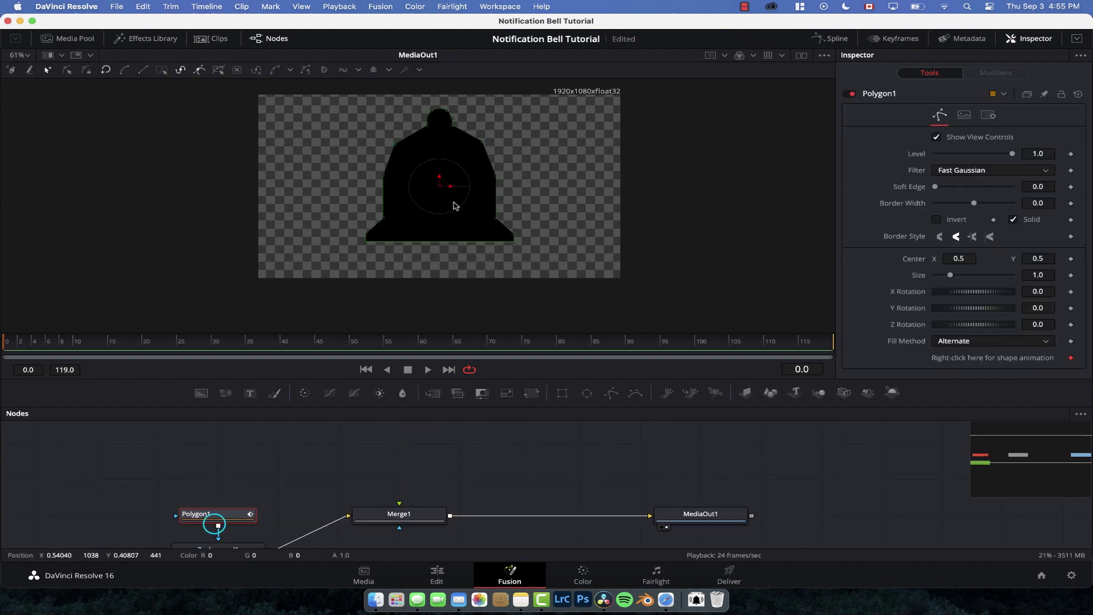
drag(347, 274, 646, 24)
click(356, 290)
drag(315, 315, 593, 22)
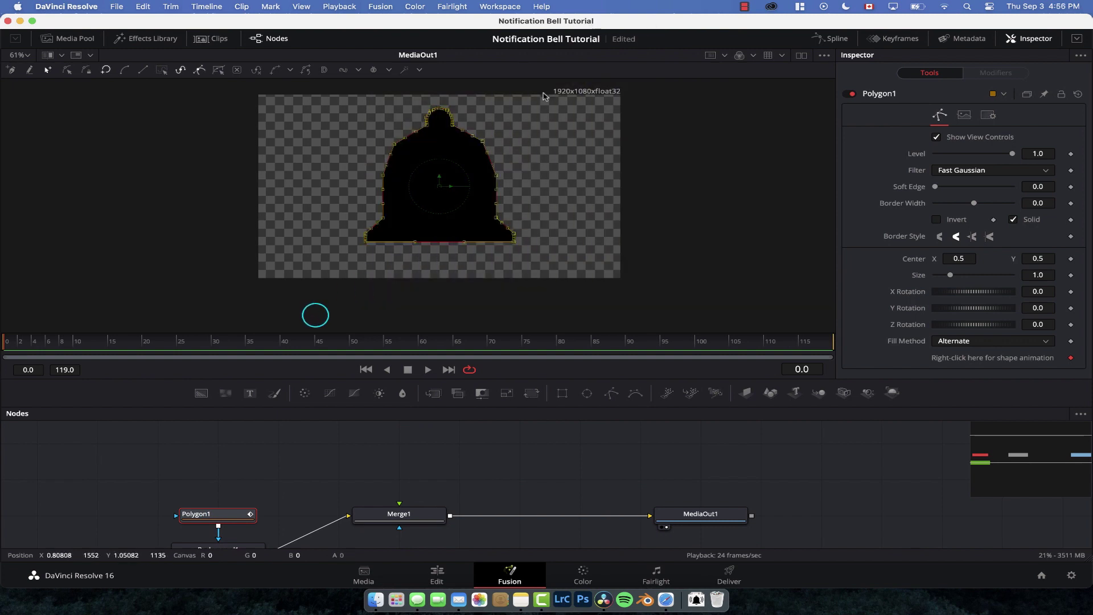
click(565, 166)
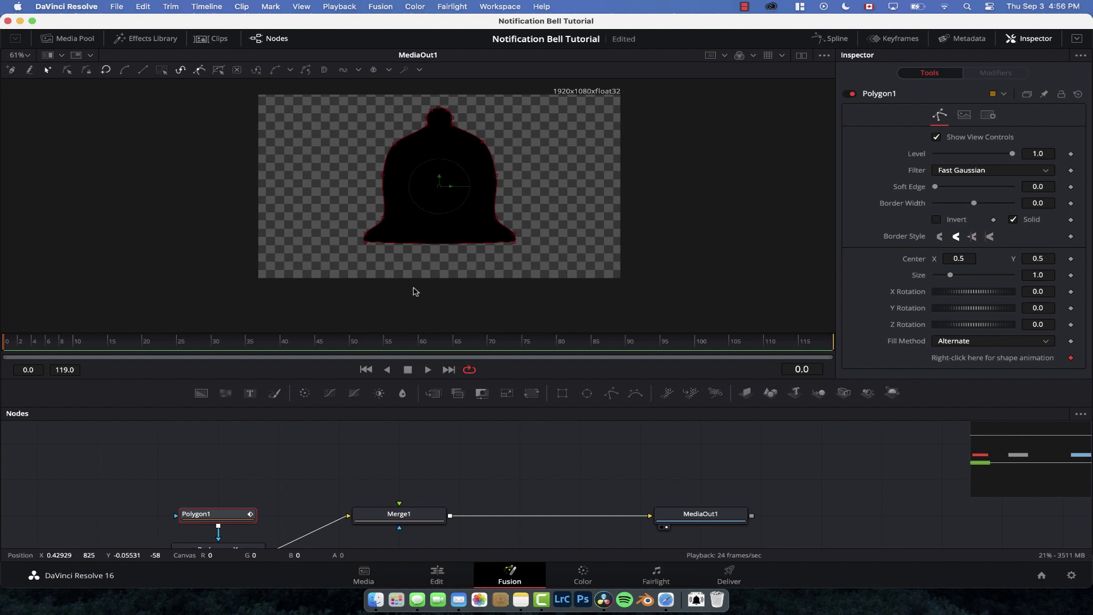
Step: Make the bottom edge of Polygon1's bell outline linear between its two lower corner points
click(426, 520)
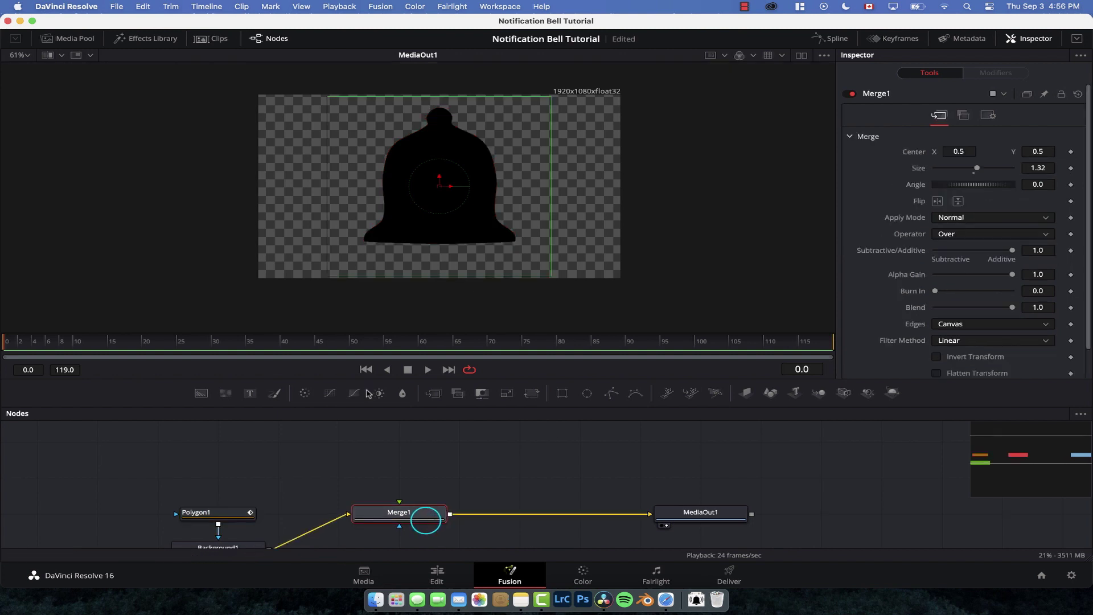
click(217, 512)
scroll(442, 132, up, 2)
scroll(442, 133, up, 1)
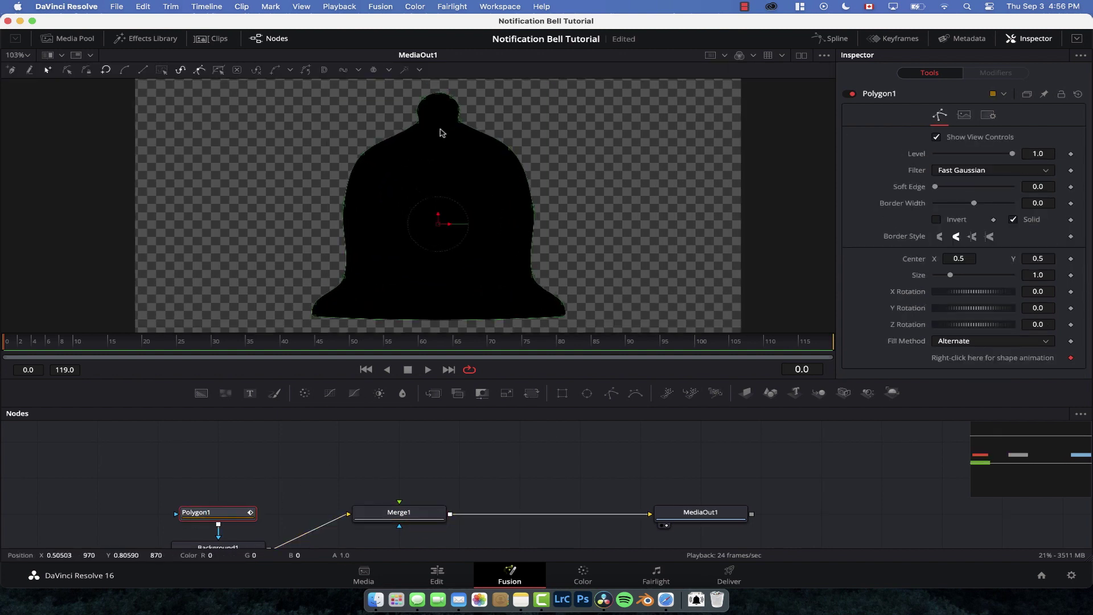
click(307, 330)
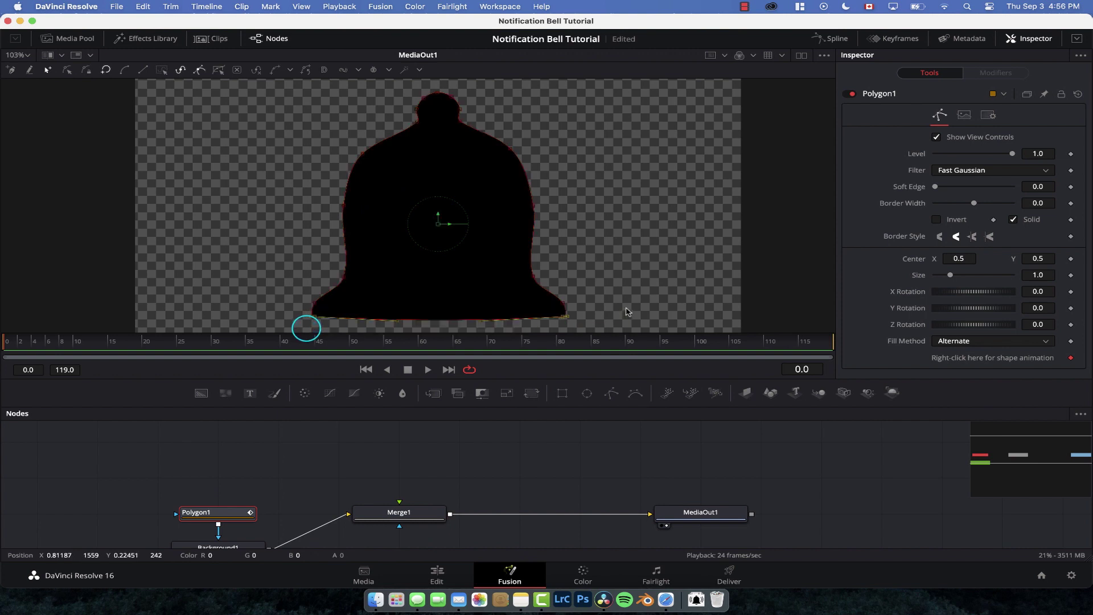
click(143, 72)
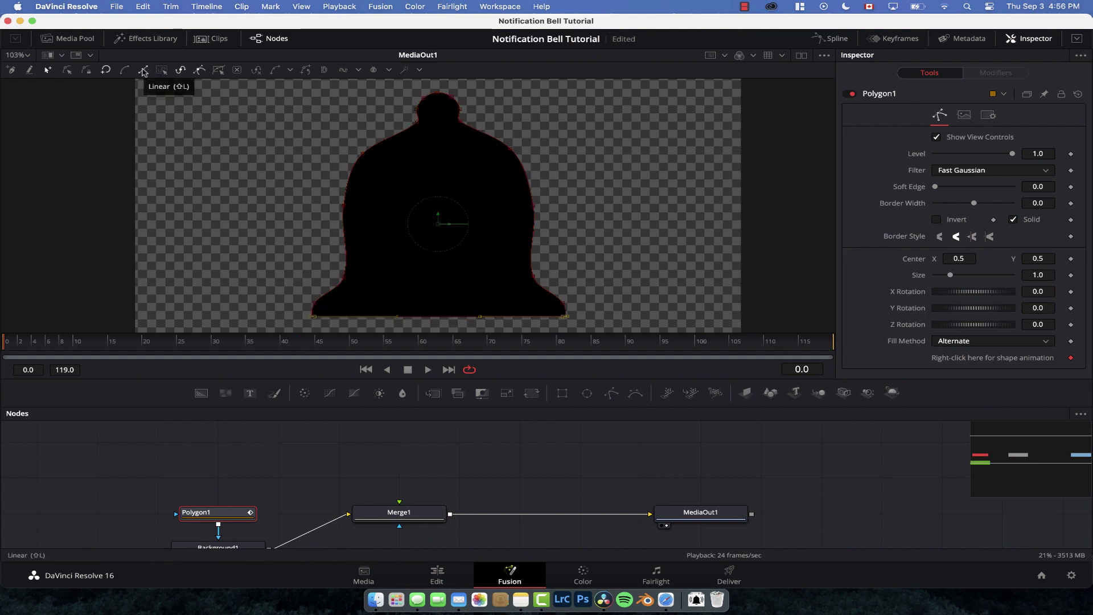
Step: Make the flared base's side and corner points linear on both sides of the bell so its edges are straight
drag(582, 285, 560, 329)
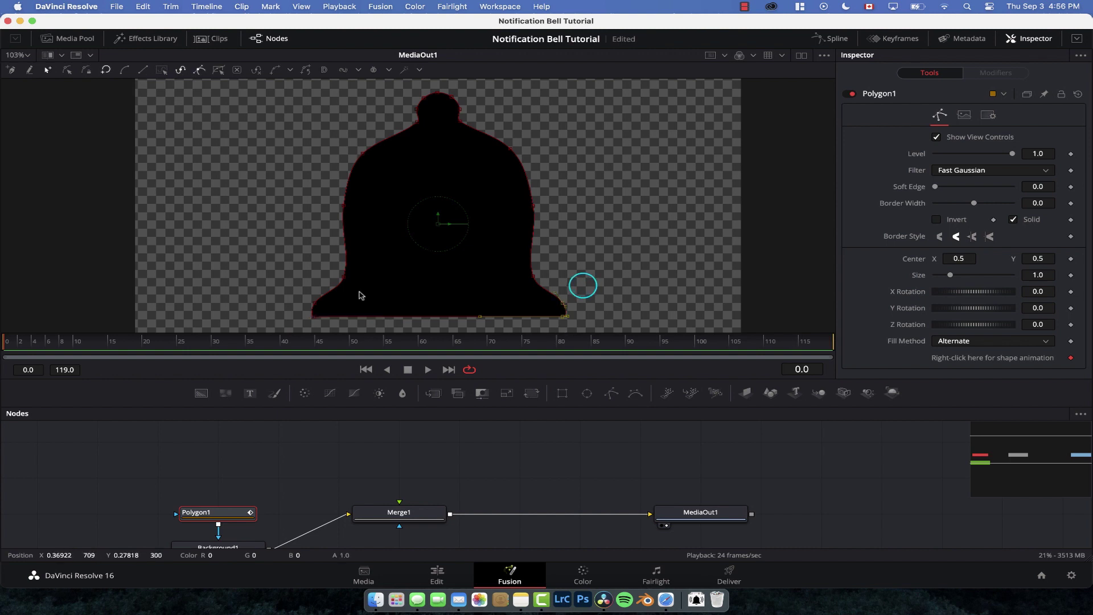
click(301, 299)
drag(333, 272, 544, 288)
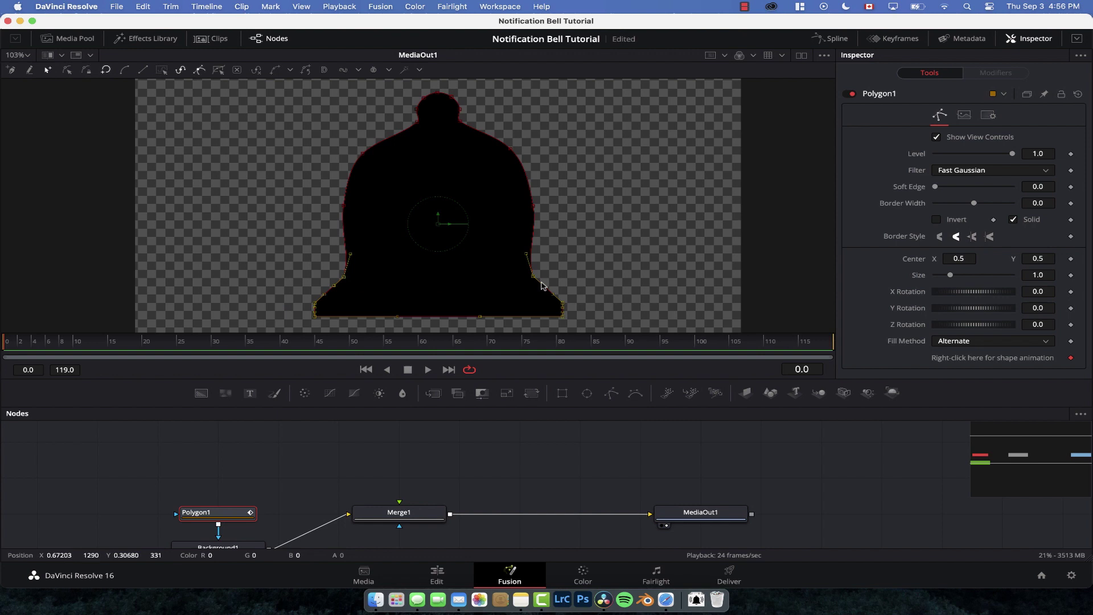
click(578, 268)
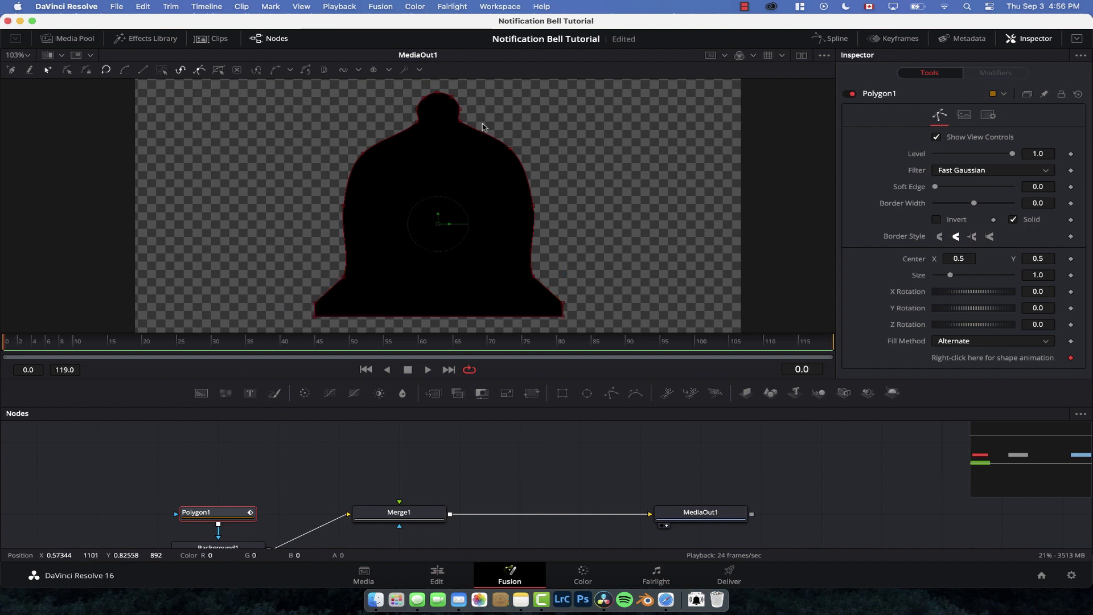
Step: Rearrange the node graph so Background1, Merge1 and MediaOut1 sit in one row with space between them
click(275, 488)
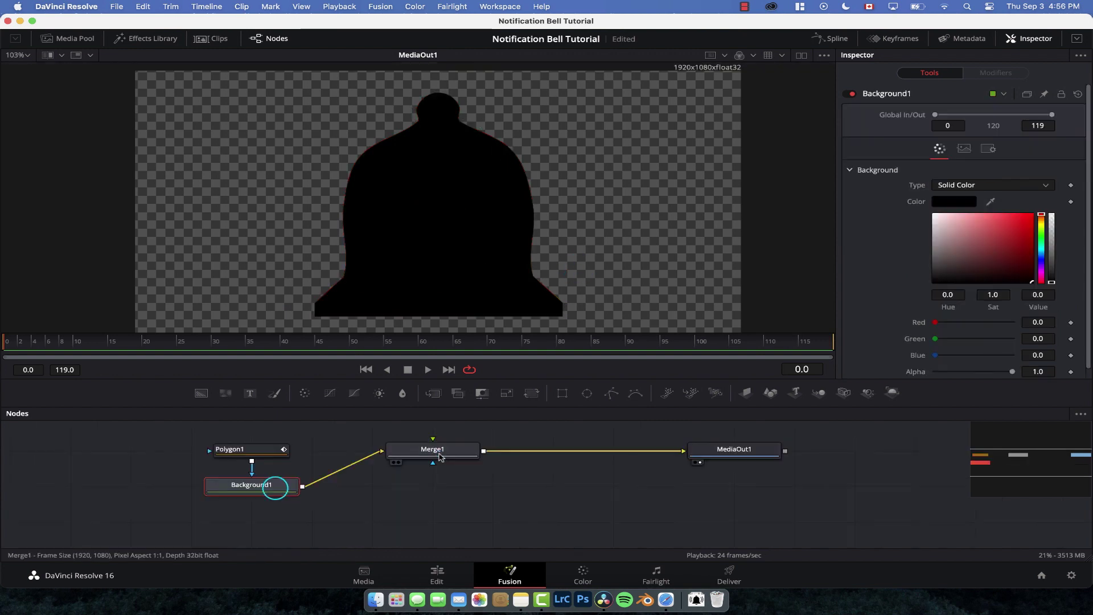
drag(440, 454, 448, 475)
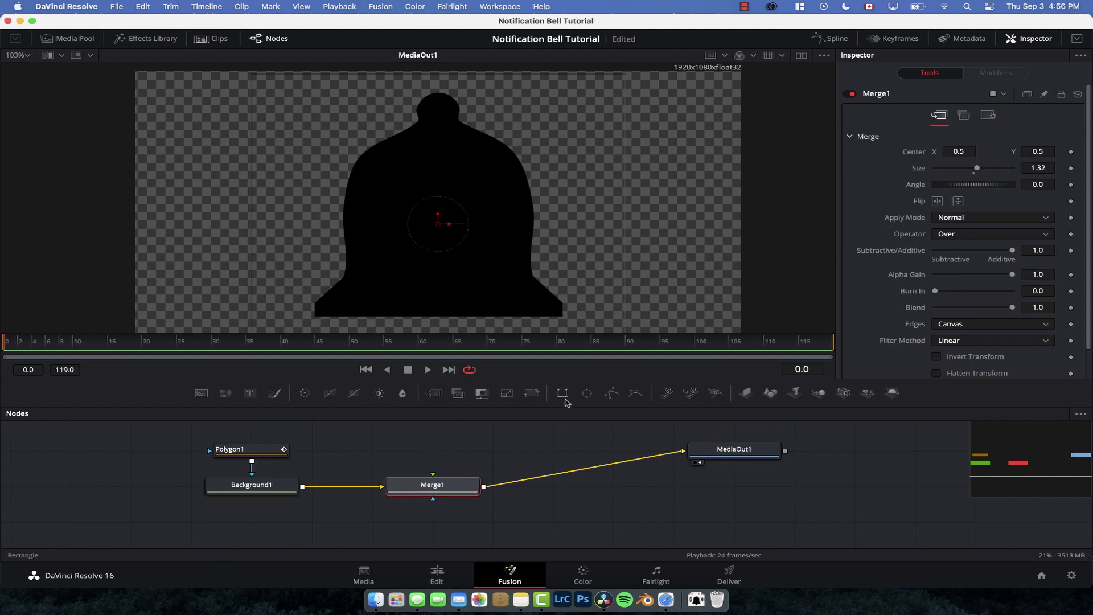
drag(450, 445, 817, 520)
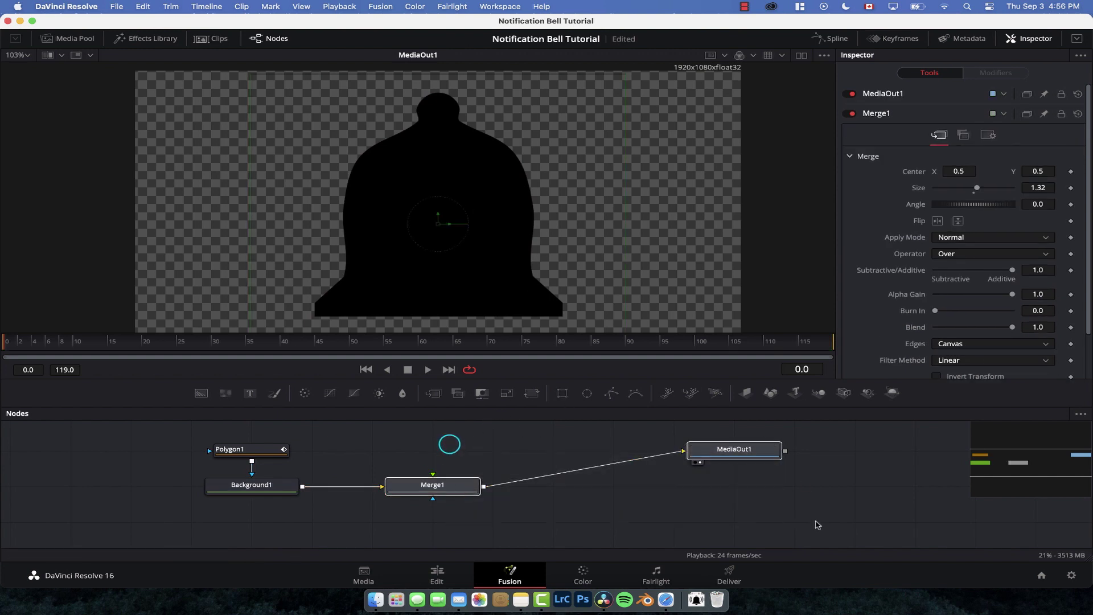
drag(704, 456, 813, 473)
click(812, 511)
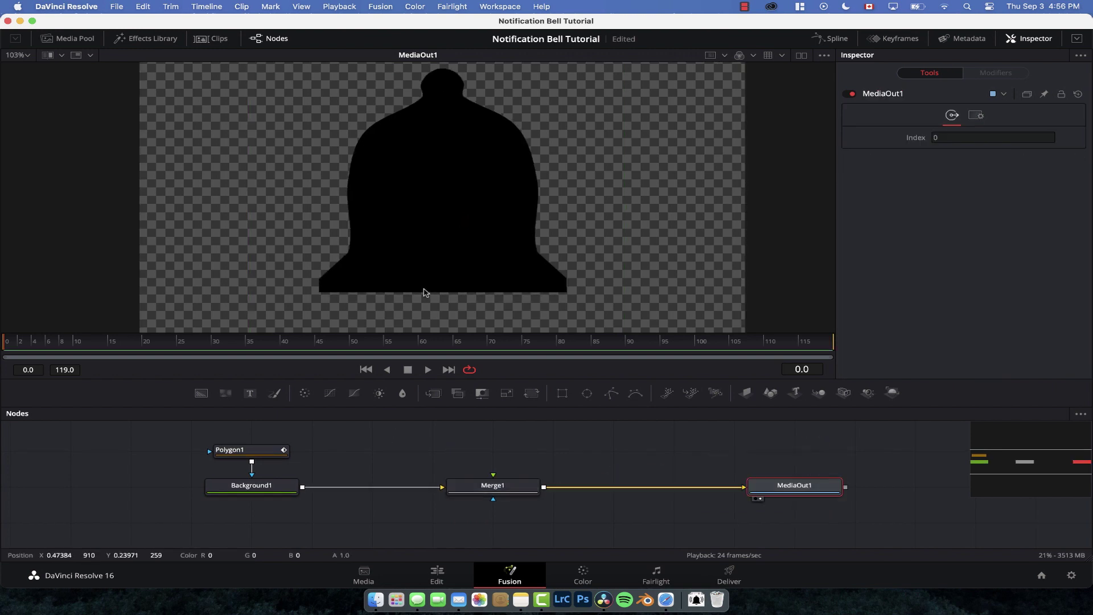
Step: Move Background1 farther below Polygon1 and insert a second Polygon mask between them
click(258, 452)
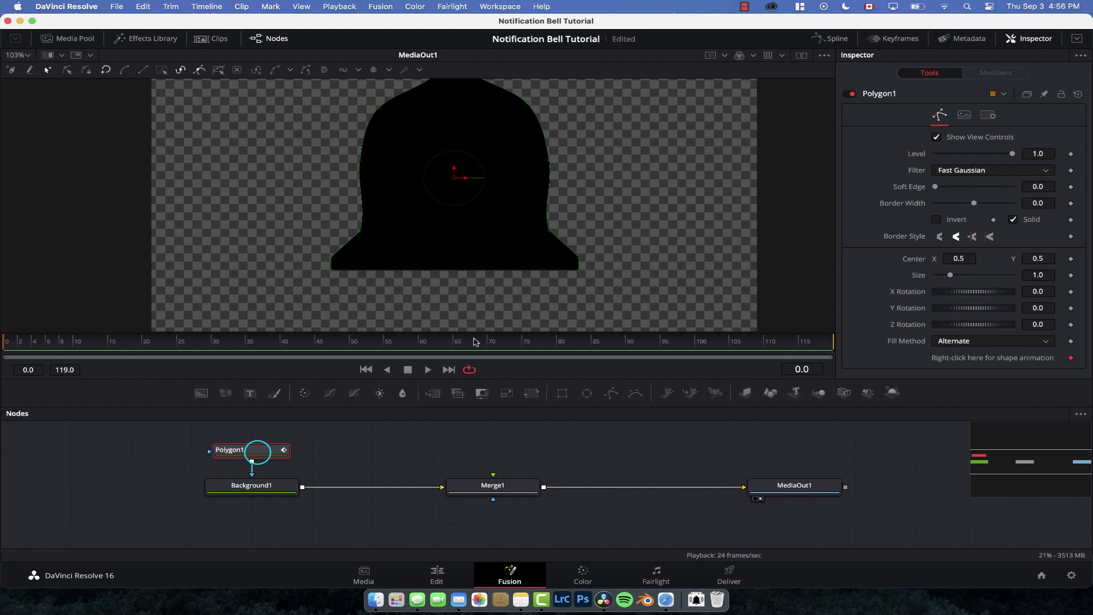
drag(254, 487, 254, 521)
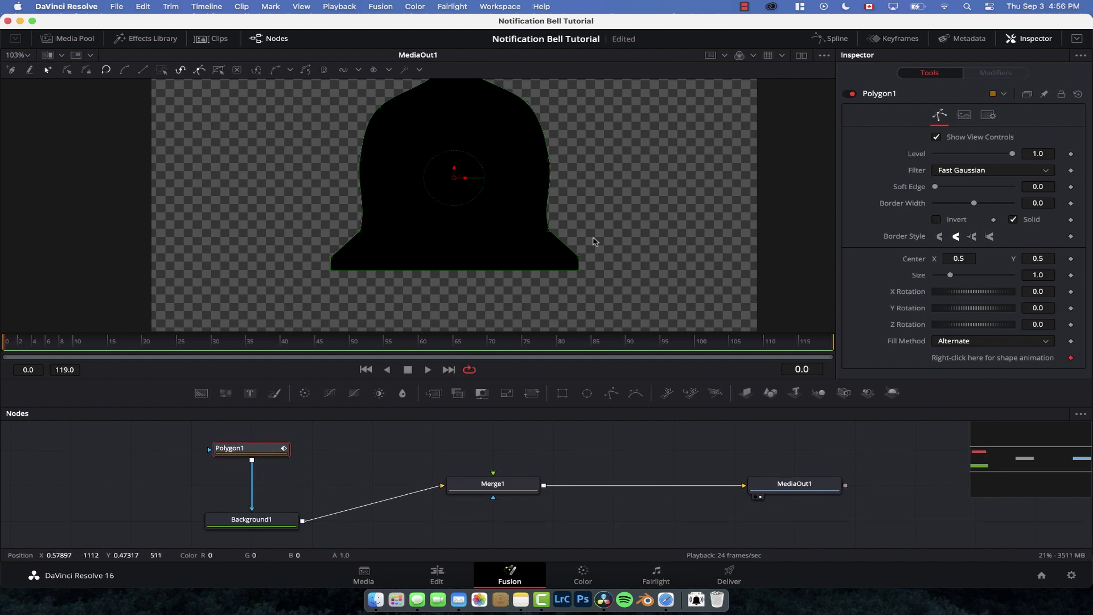
scroll(592, 241, up, 5)
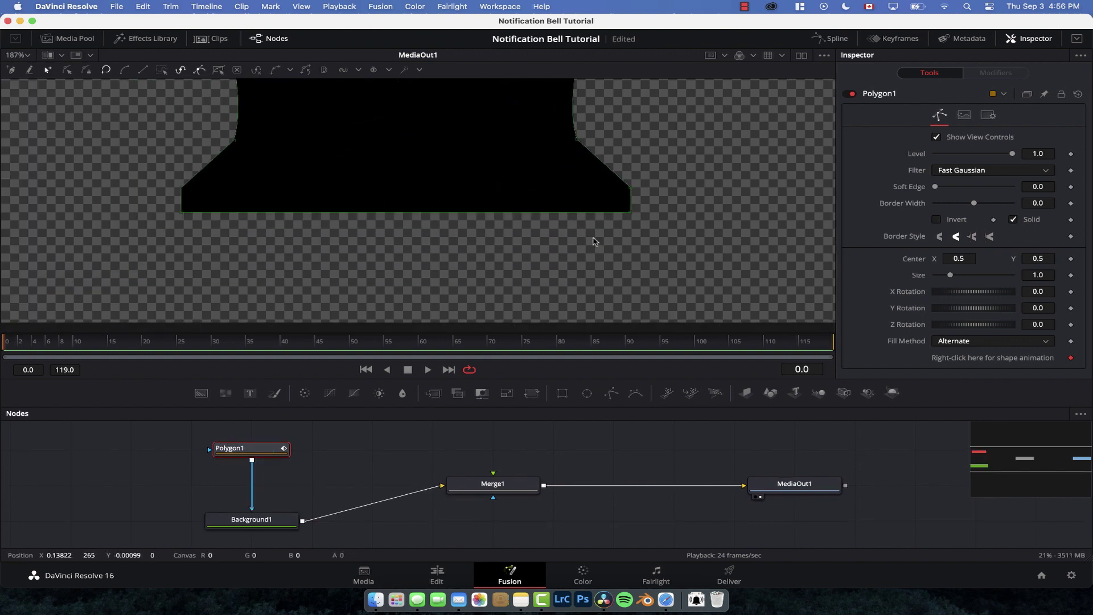
scroll(592, 242, left, 1)
click(609, 397)
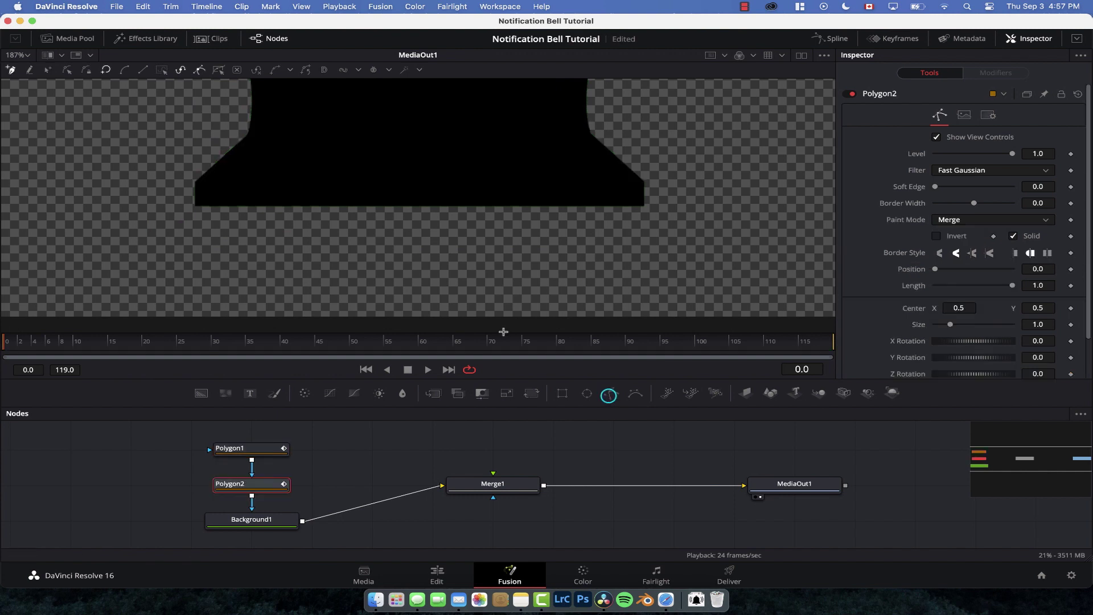
Step: Draw a closed clapper shape below the bell with a flat top and a curved underside made of three points
drag(358, 227, 450, 262)
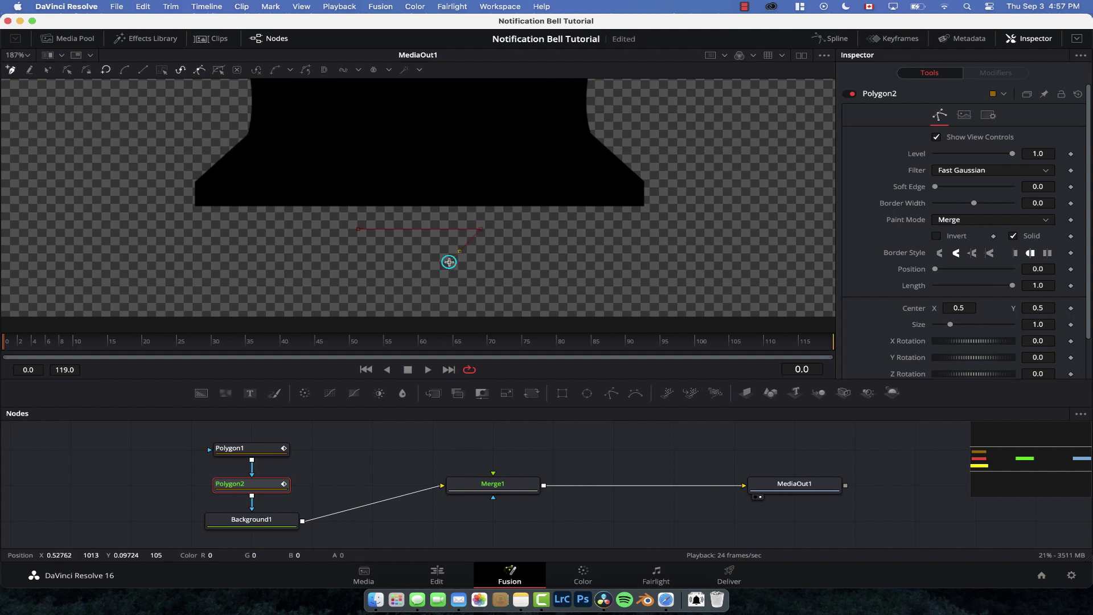
click(410, 271)
click(375, 257)
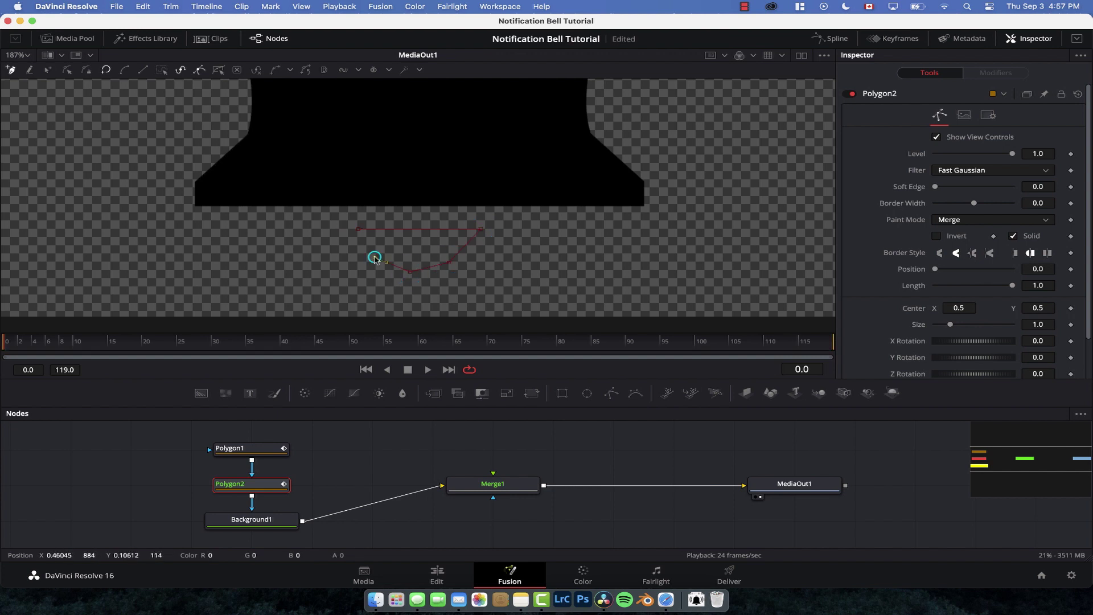
click(358, 229)
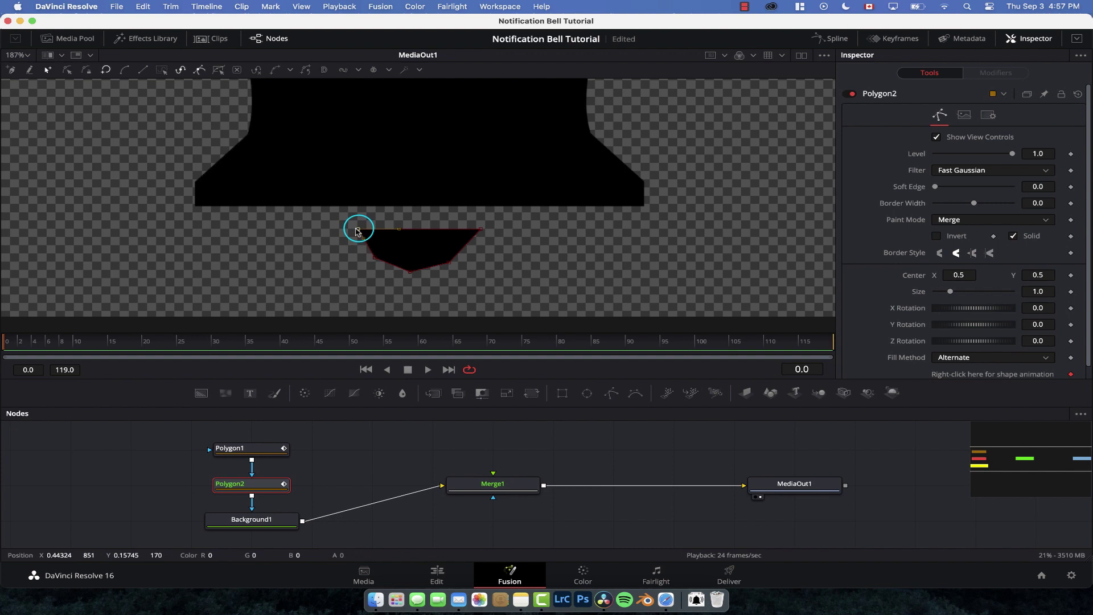
Step: Move the clapper's upper-left corner slightly outward, then smooth and spread its lower points into a rounded underside
drag(359, 231, 347, 229)
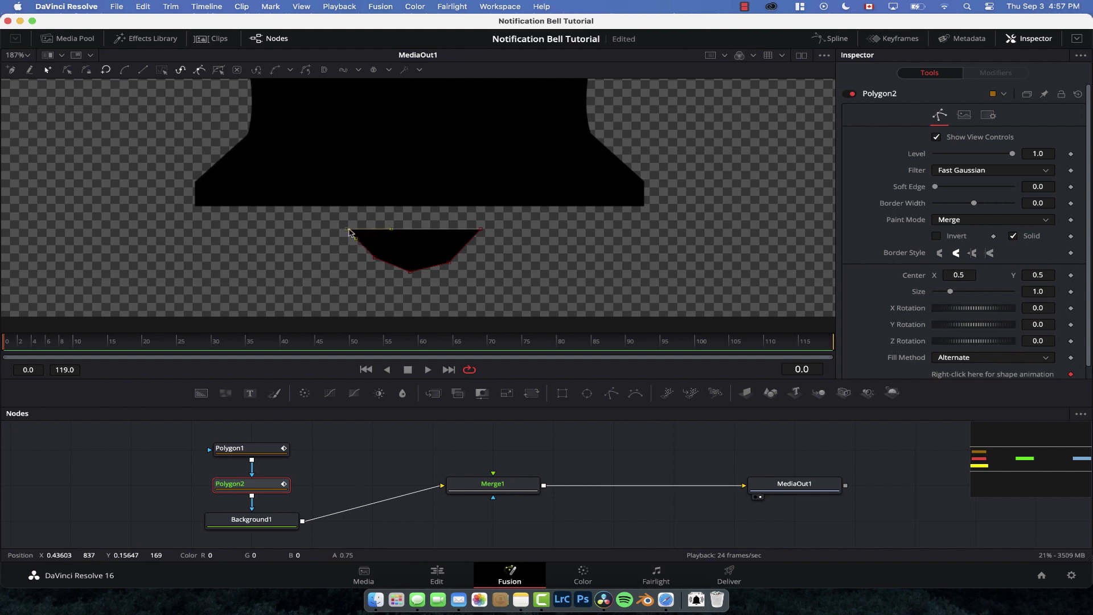
drag(454, 264, 454, 259)
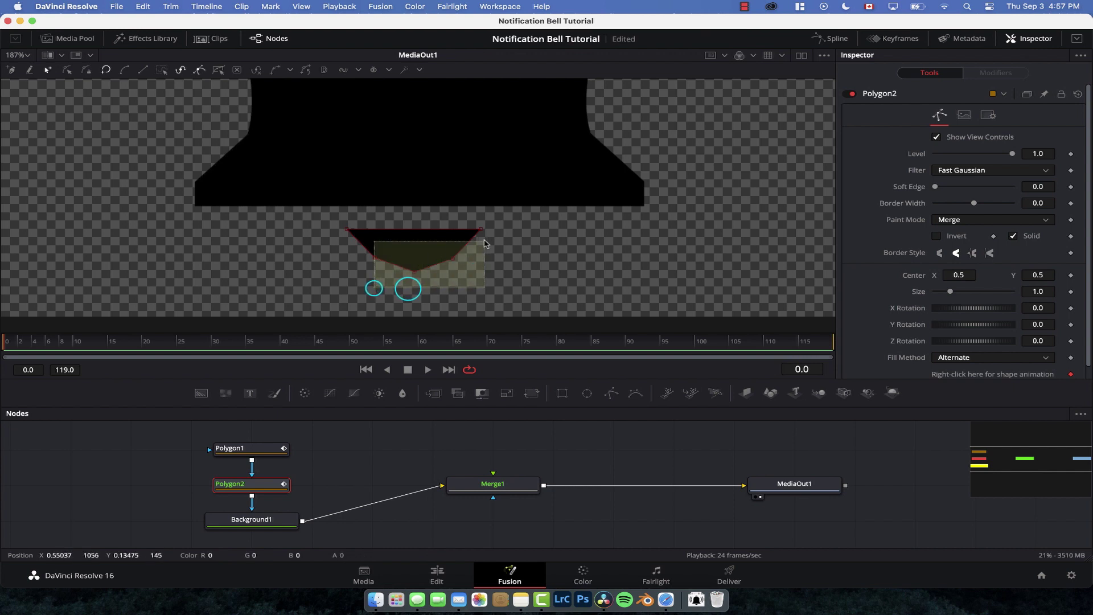
key(shift+s)
drag(485, 244, 348, 288)
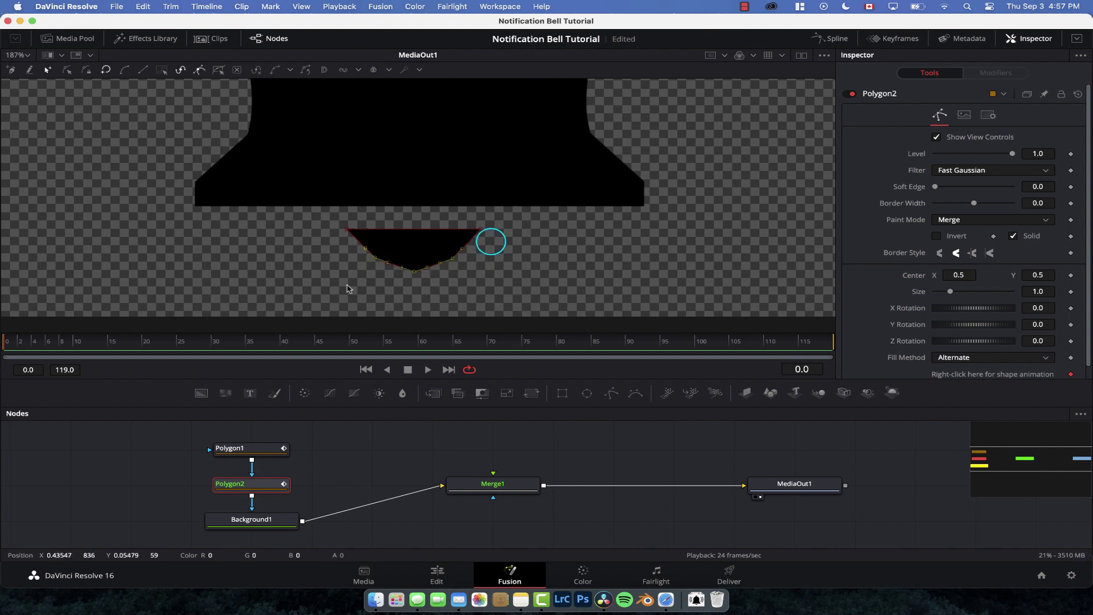
key(shift+s)
drag(442, 249, 463, 256)
drag(395, 247, 367, 257)
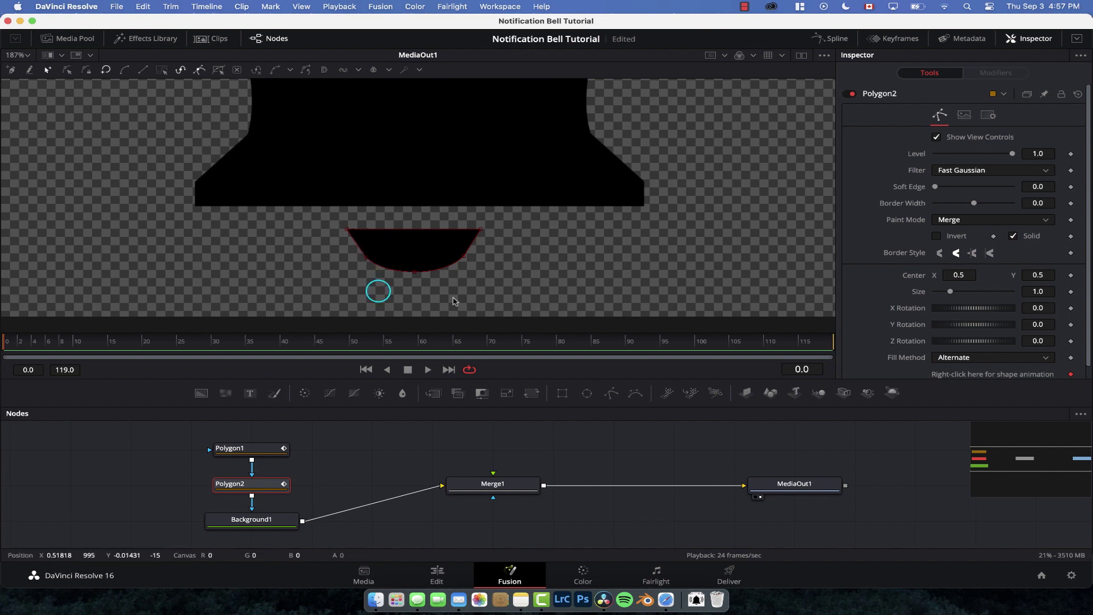
Step: Select the whole clapper shape and shift it horizontally to center it beneath the bell
scroll(423, 269, down, 5)
drag(401, 254, 516, 289)
drag(455, 179, 460, 180)
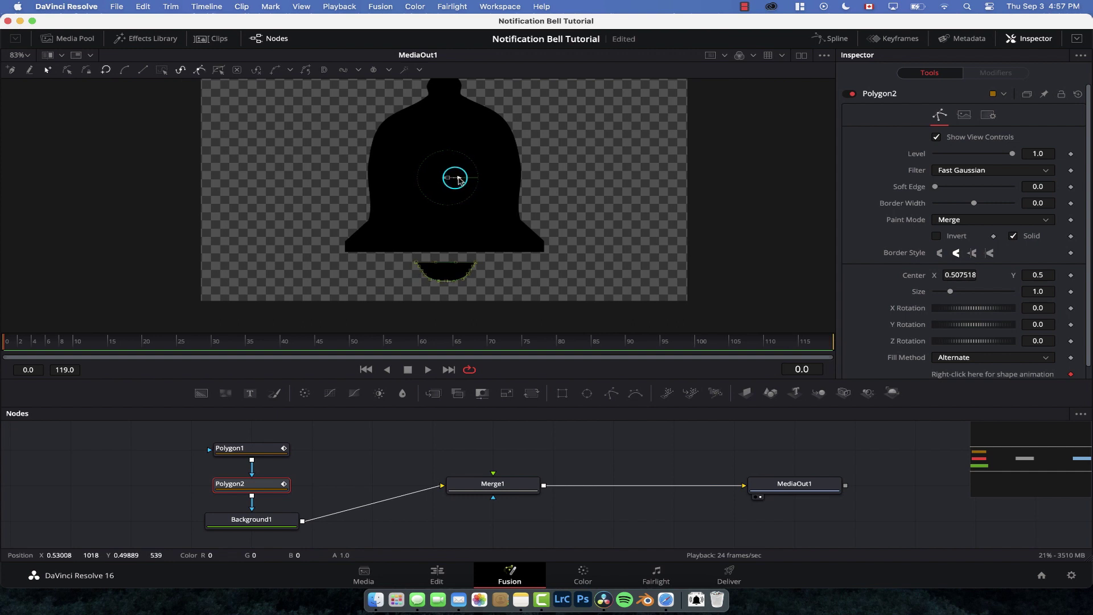
click(578, 317)
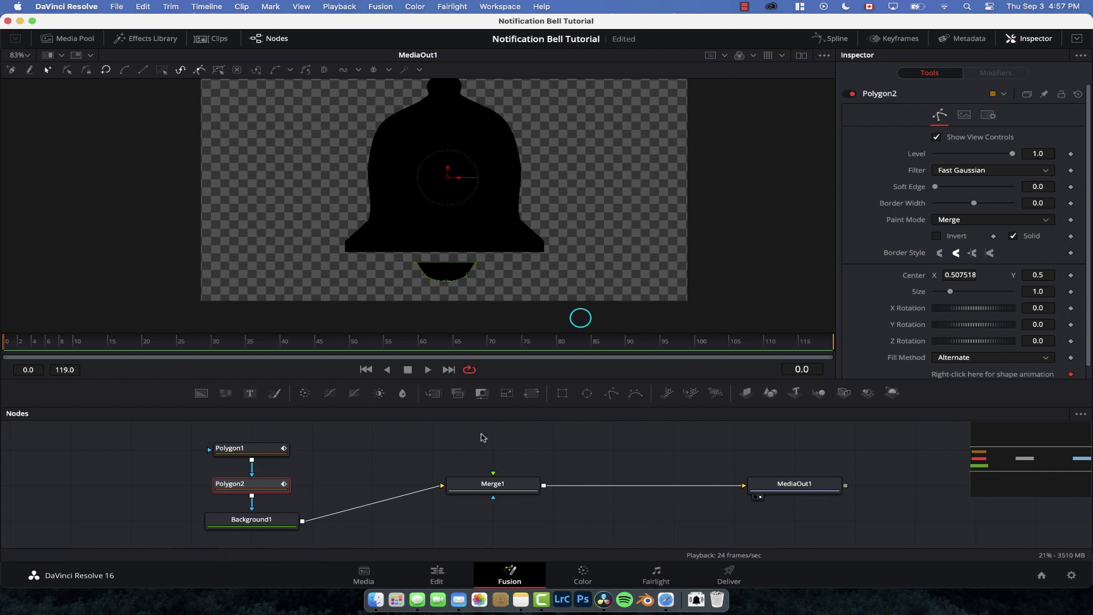
Step: Remove Merge1 so Background1 feeds MediaOut1 directly, and line MediaOut1 up with Background1
click(394, 457)
drag(499, 476, 560, 475)
click(344, 479)
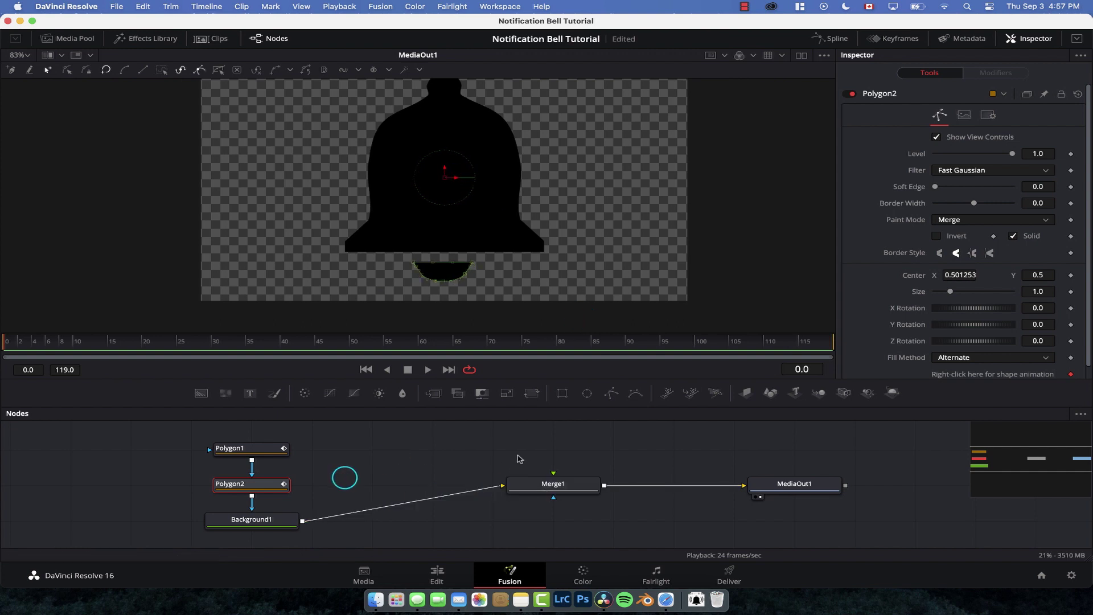
click(531, 477)
key(Delete)
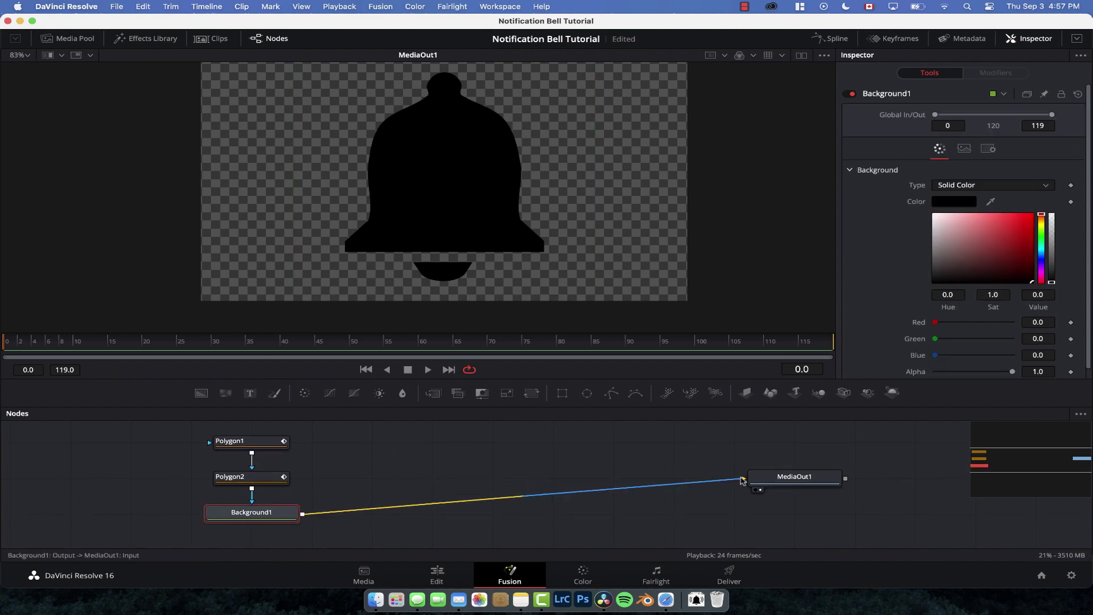
drag(791, 478, 793, 501)
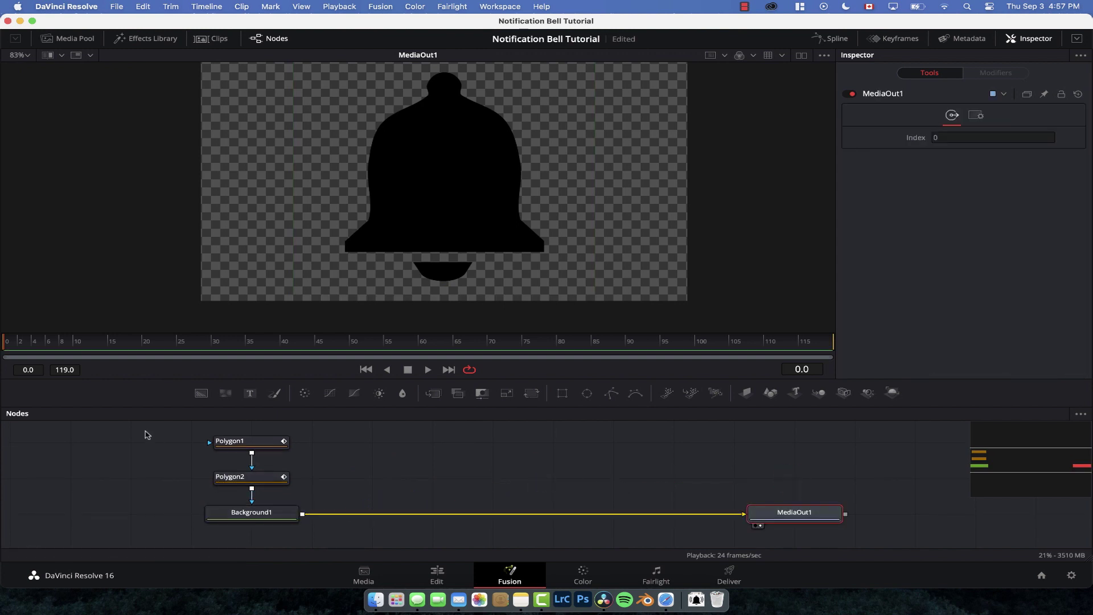
Step: Group Background1 with Polygon1 and Polygon2, move the group down, and rename it BlackBell
click(110, 454)
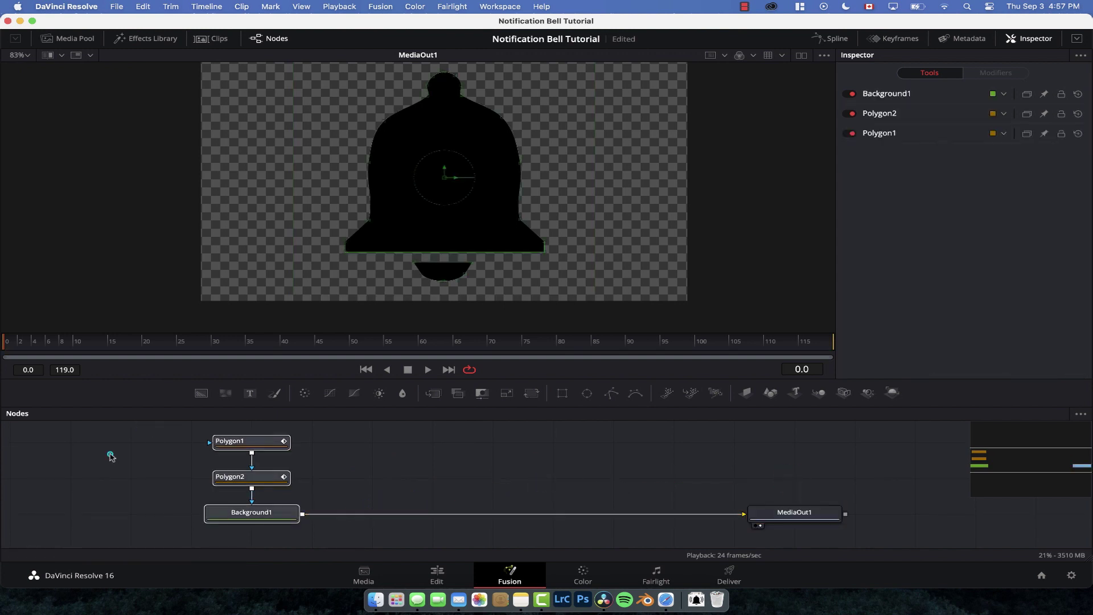
click(126, 436)
drag(126, 437, 327, 524)
key(ctrl+g)
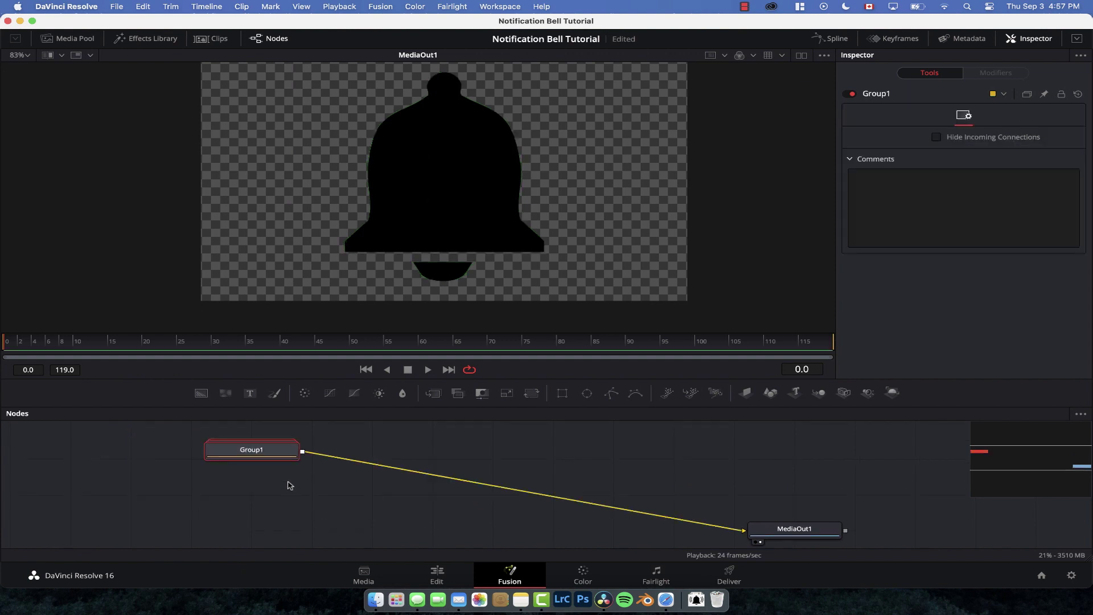
drag(280, 456, 280, 499)
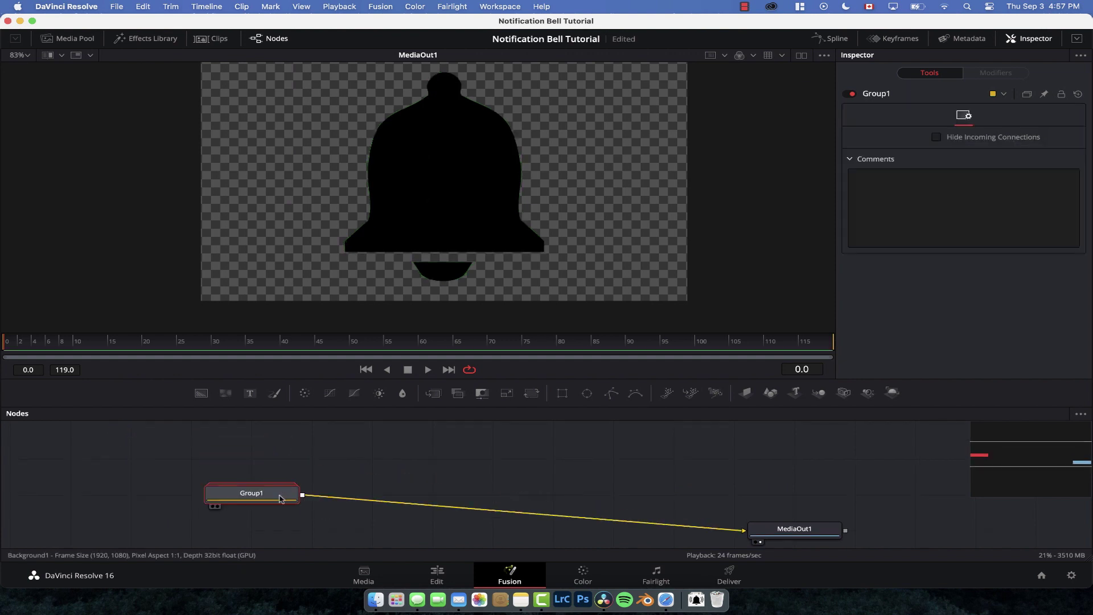
key(F2)
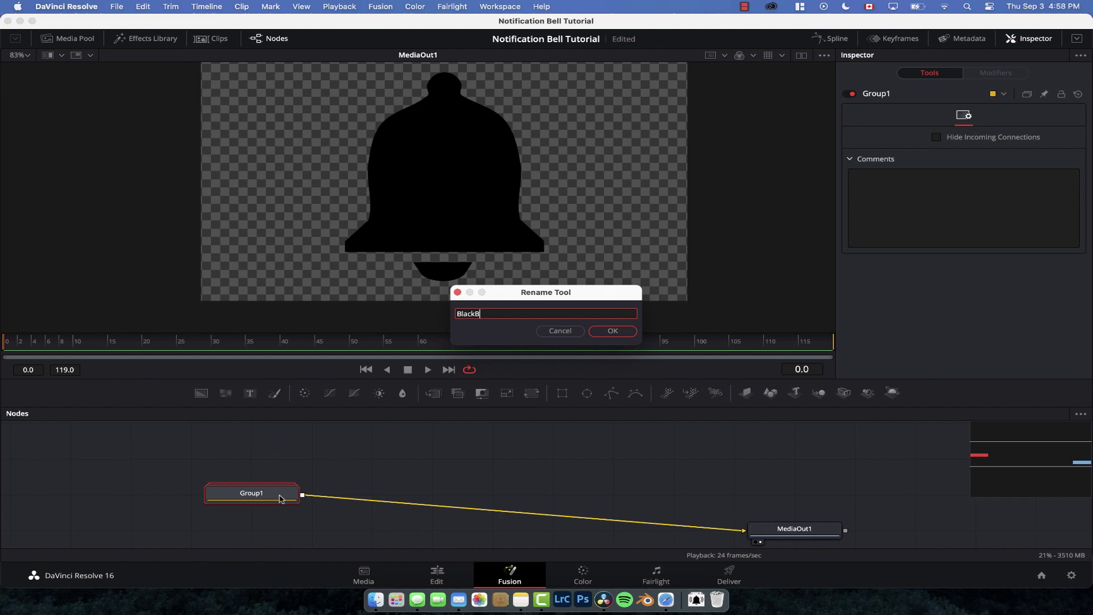
key(Return)
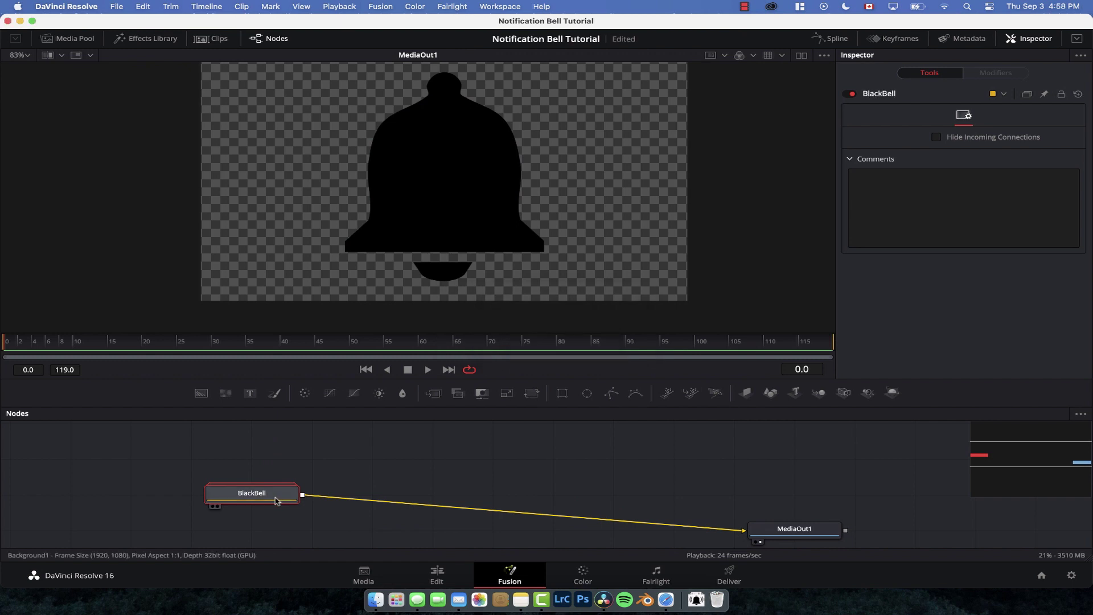
Step: Paste a copy of the BlackBell group into the node graph and rename it RedBell
click(365, 431)
key(ctrl+v)
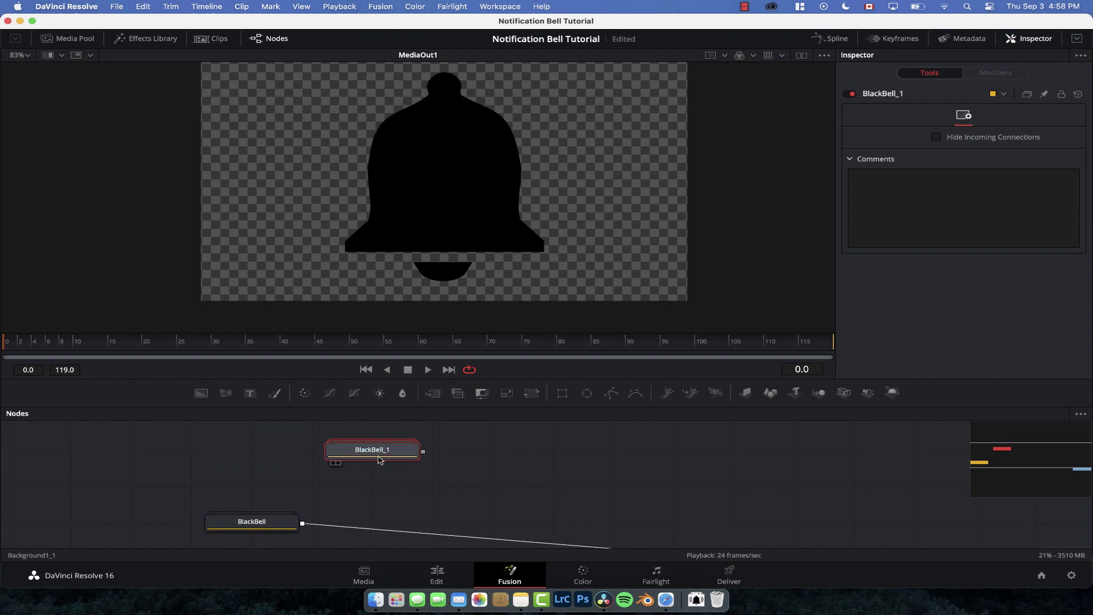
right_click(380, 459)
key(F2)
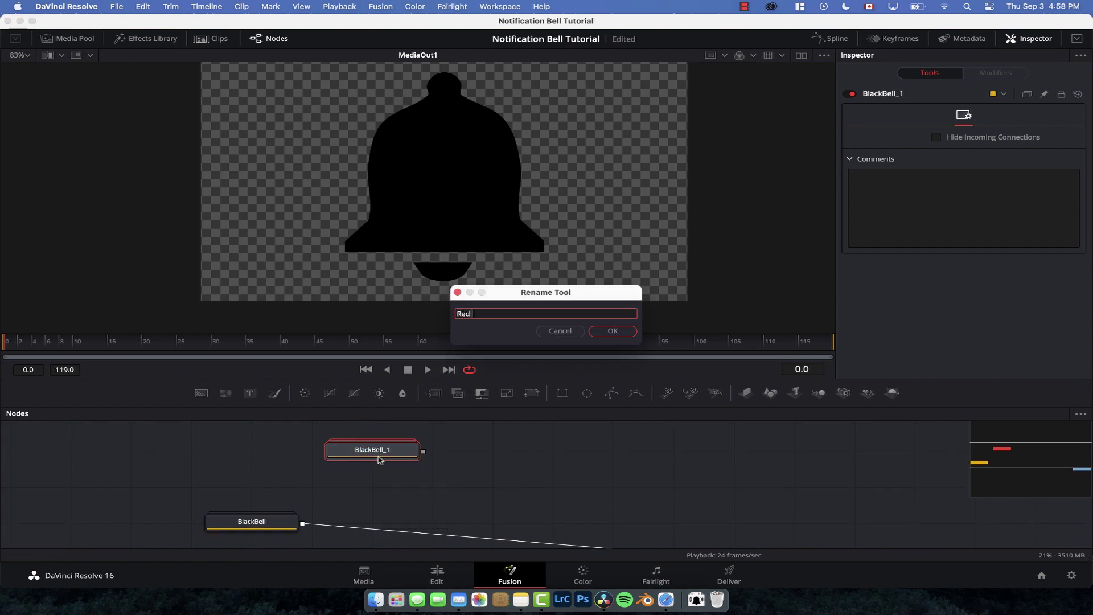
key(Return)
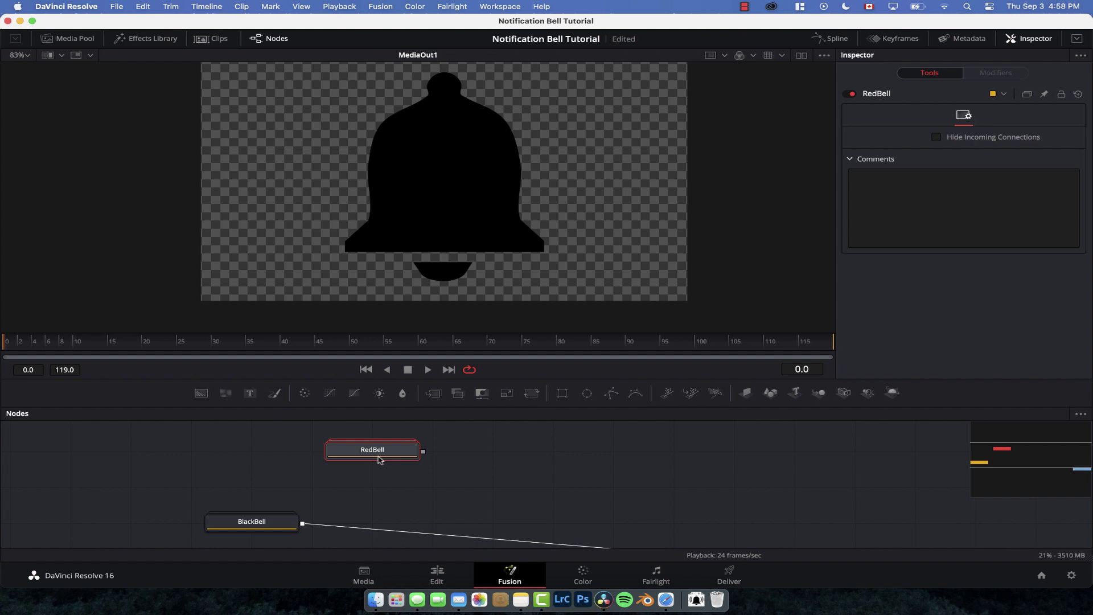
Step: Inside the RedBell group, set the background's color to pure red with saturation and value at 1.0, then collapse the group
double_click(379, 457)
click(383, 531)
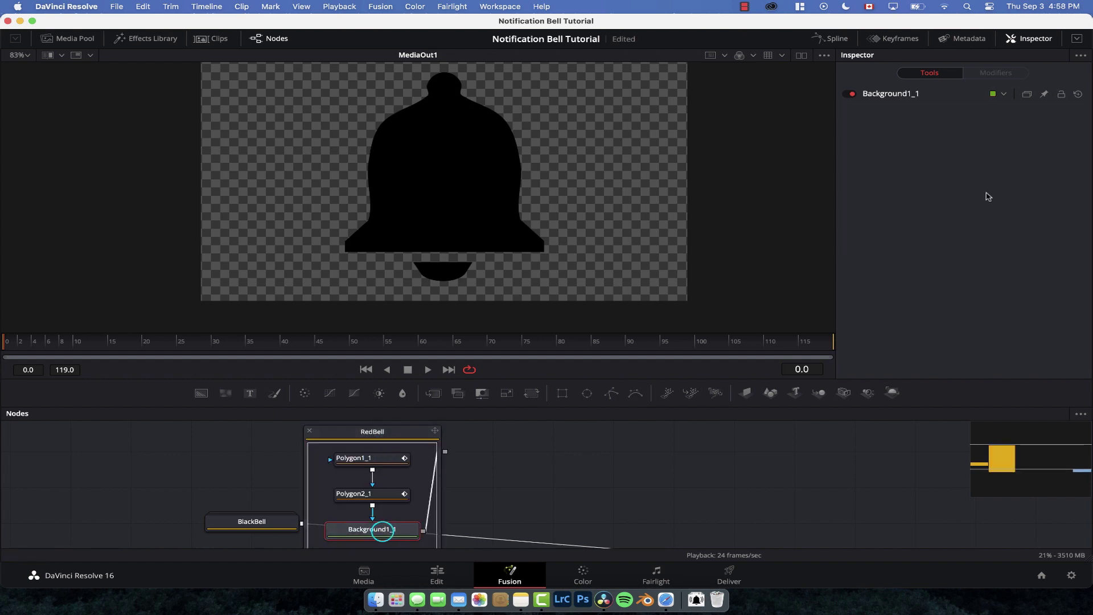
click(921, 93)
drag(981, 242, 1073, 203)
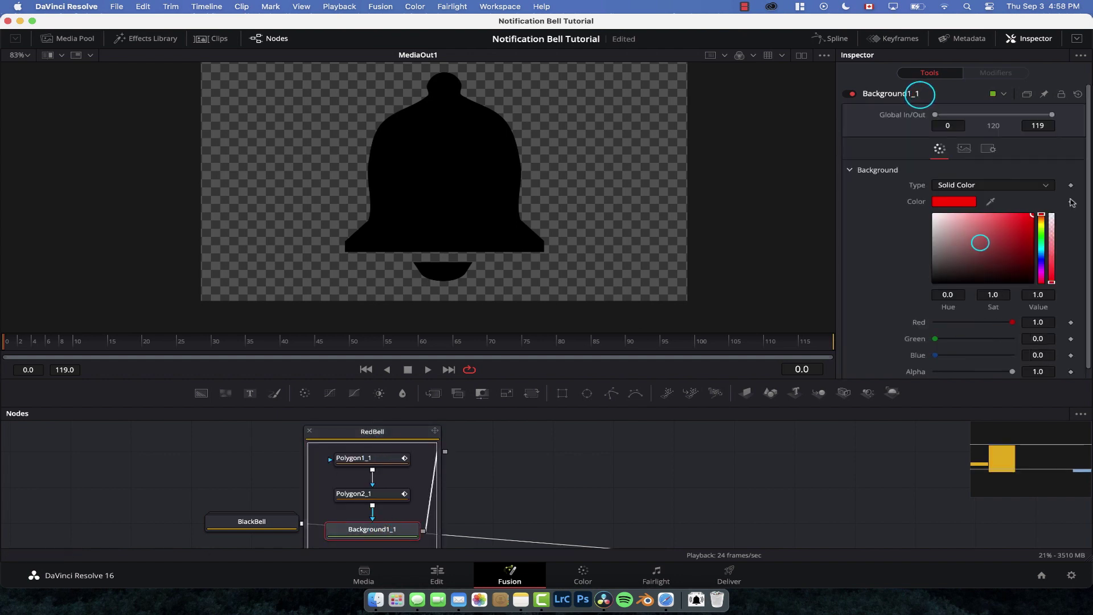
click(308, 431)
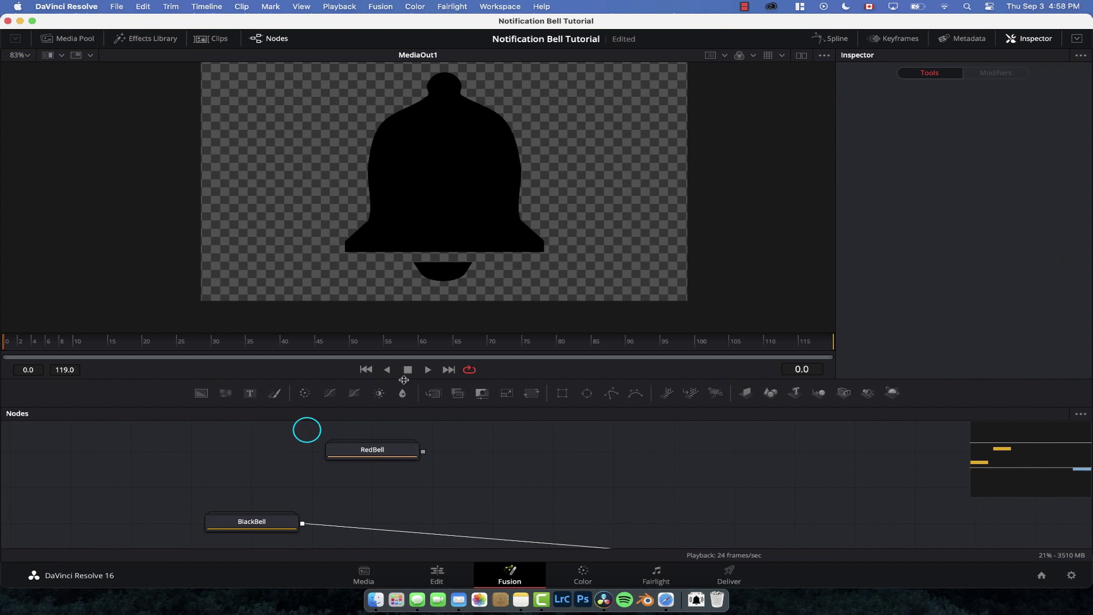
Step: Enlarge the node area, line BlackBell up with MediaOut1, and merge RedBell over BlackBell
drag(405, 380, 405, 261)
drag(254, 405, 194, 440)
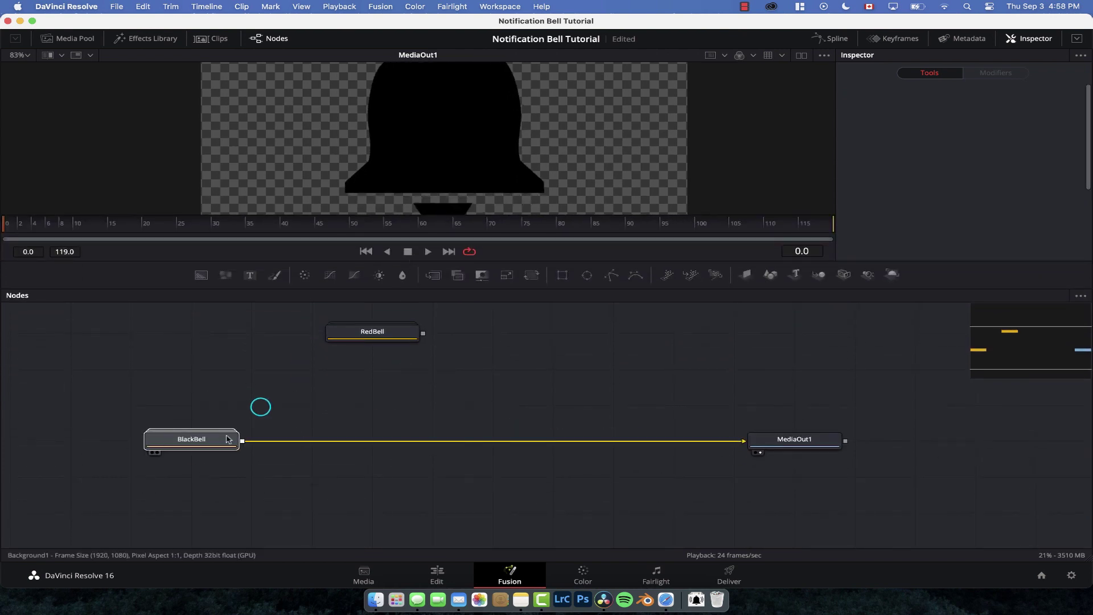
drag(423, 333, 245, 440)
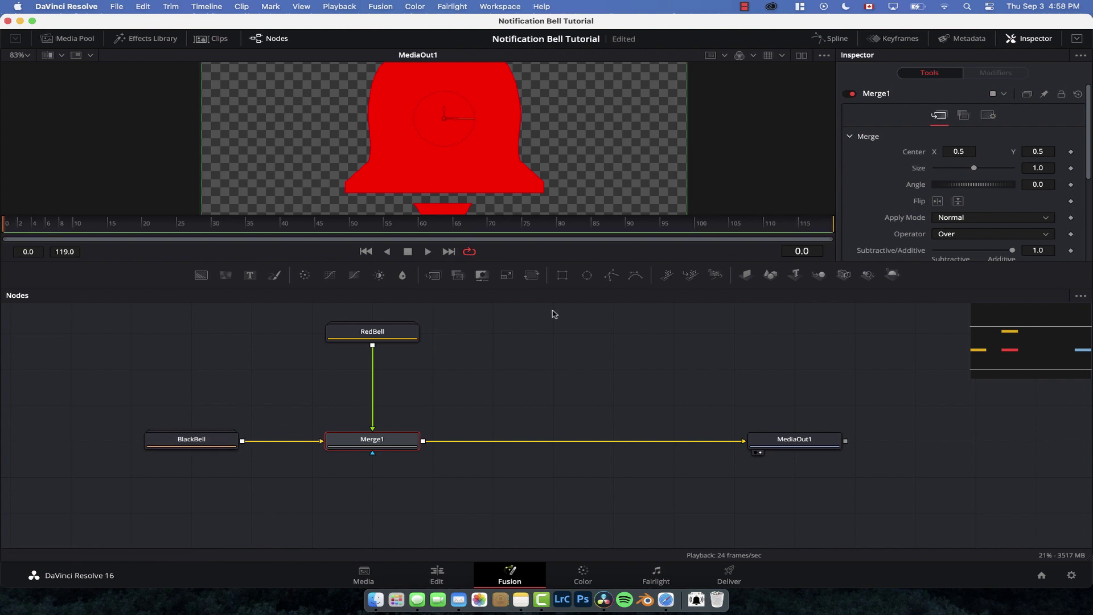
Step: Set Merge1's Blend to 0.0, move MediaOut1 farther from it, and enlarge the viewer area
scroll(886, 176, down, 5)
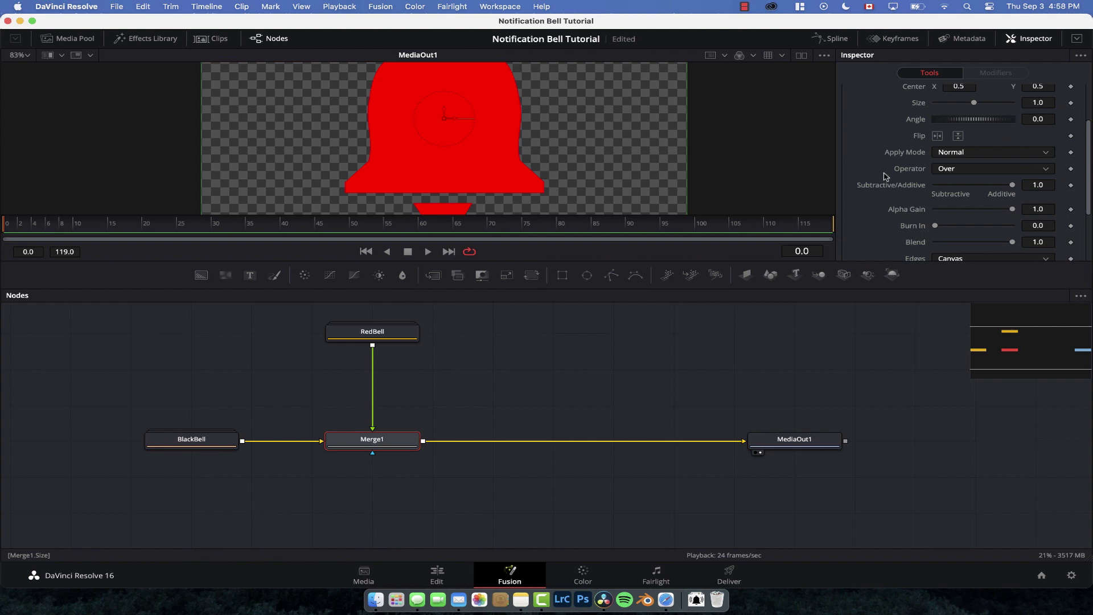
drag(1011, 158, 910, 159)
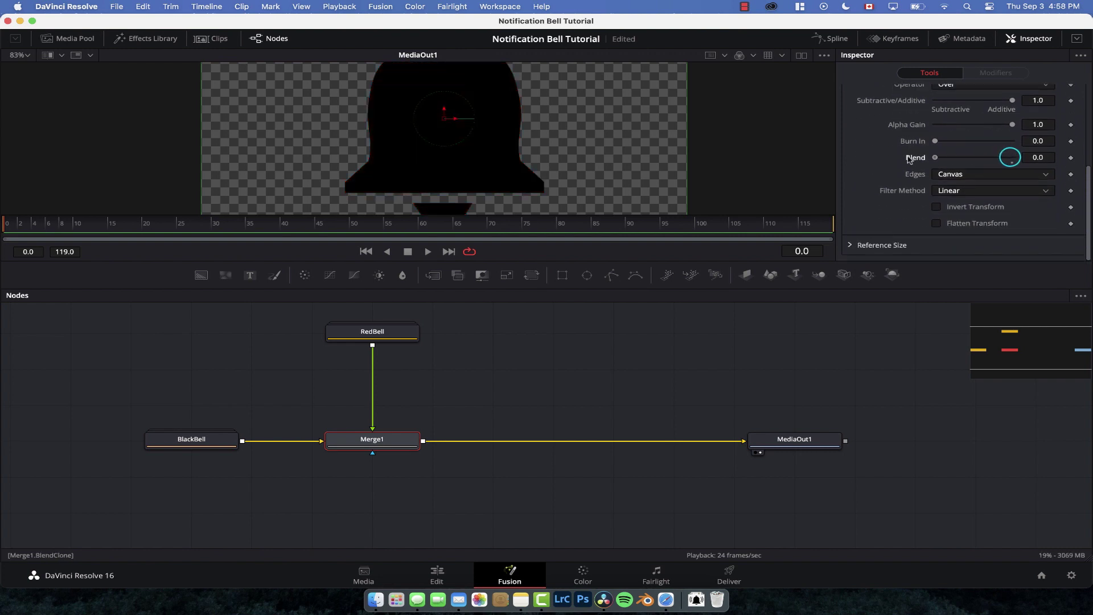
drag(819, 440, 880, 440)
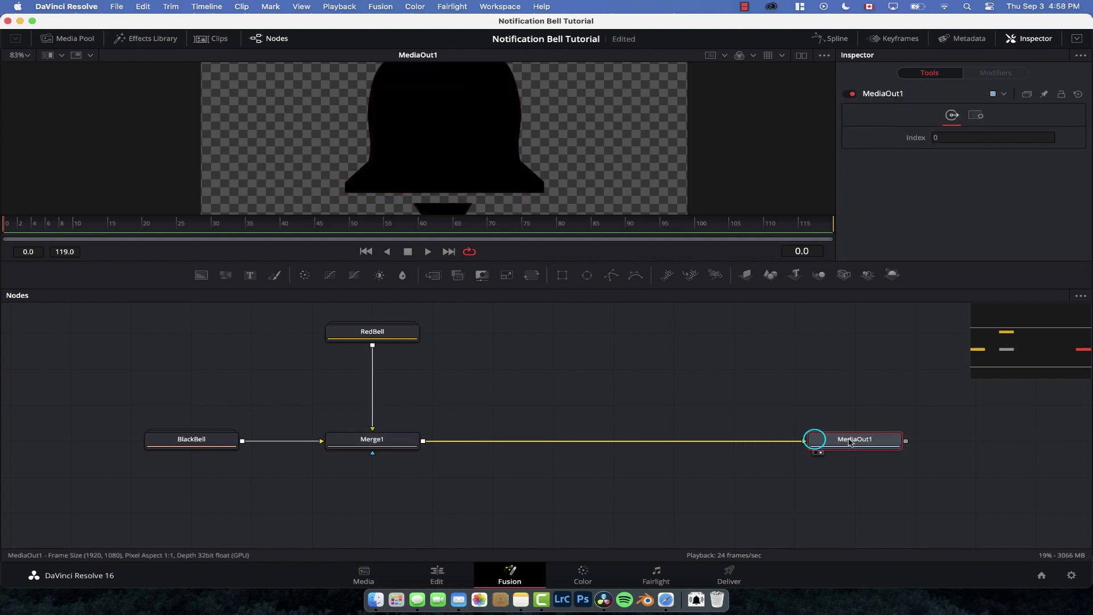
drag(577, 260, 576, 303)
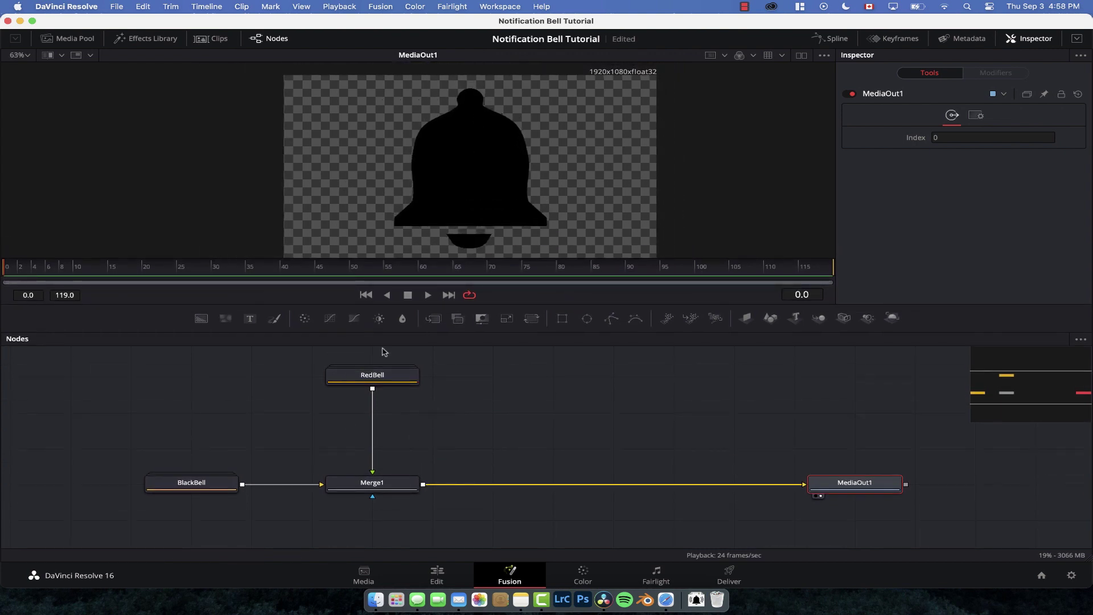
click(390, 489)
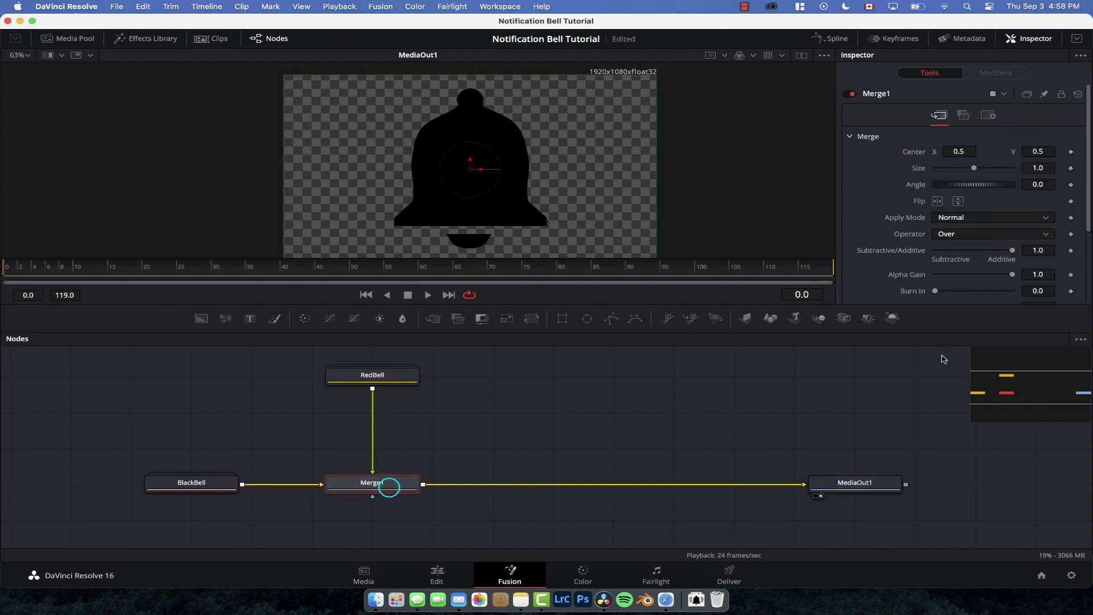
scroll(943, 279, down, 2)
drag(935, 276, 910, 276)
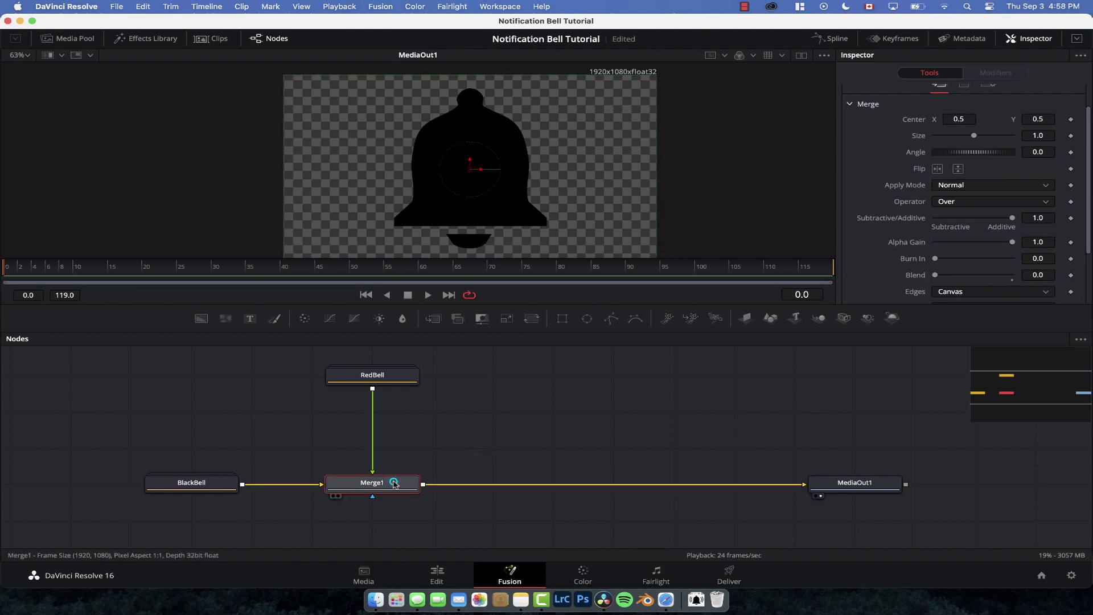
Step: Insert a Transform node between Merge1 and MediaOut1 and rename it MainTransform
key(shift+space)
text(transf)
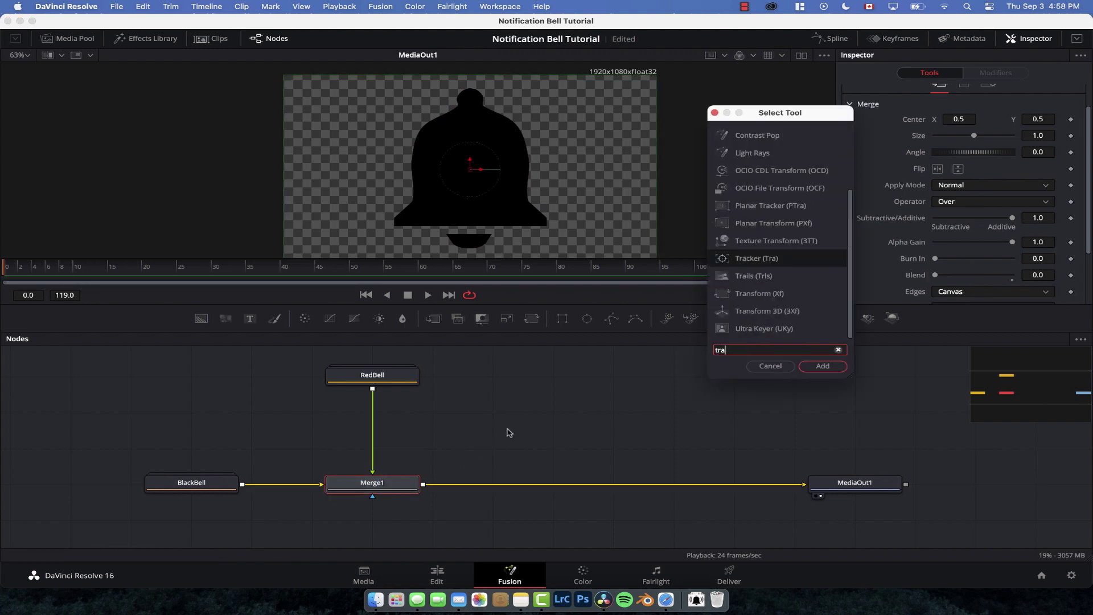
click(825, 366)
drag(473, 485, 517, 488)
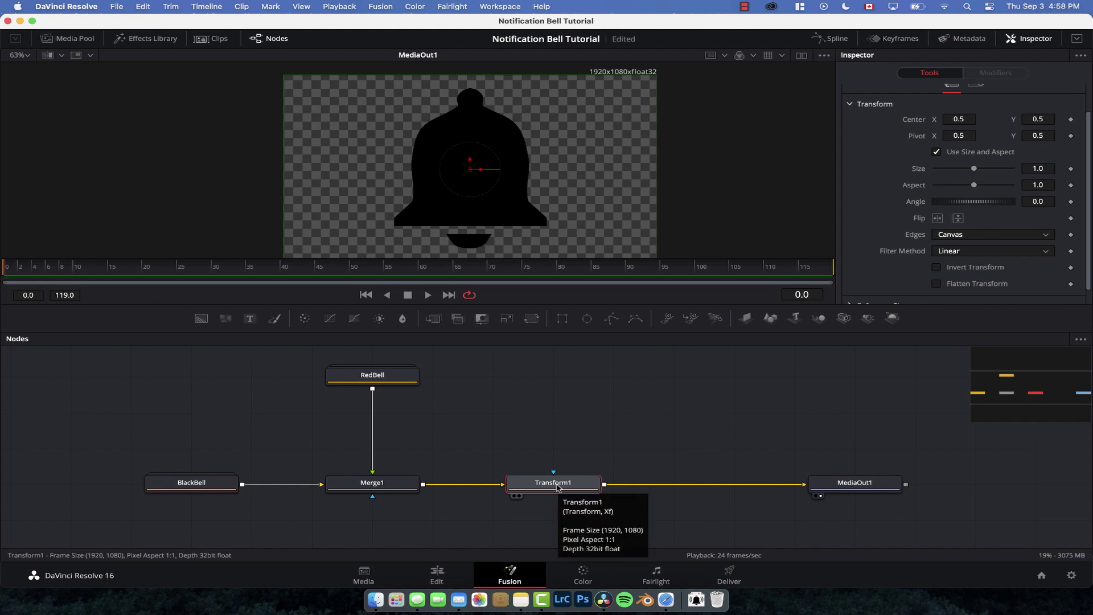
key(F2)
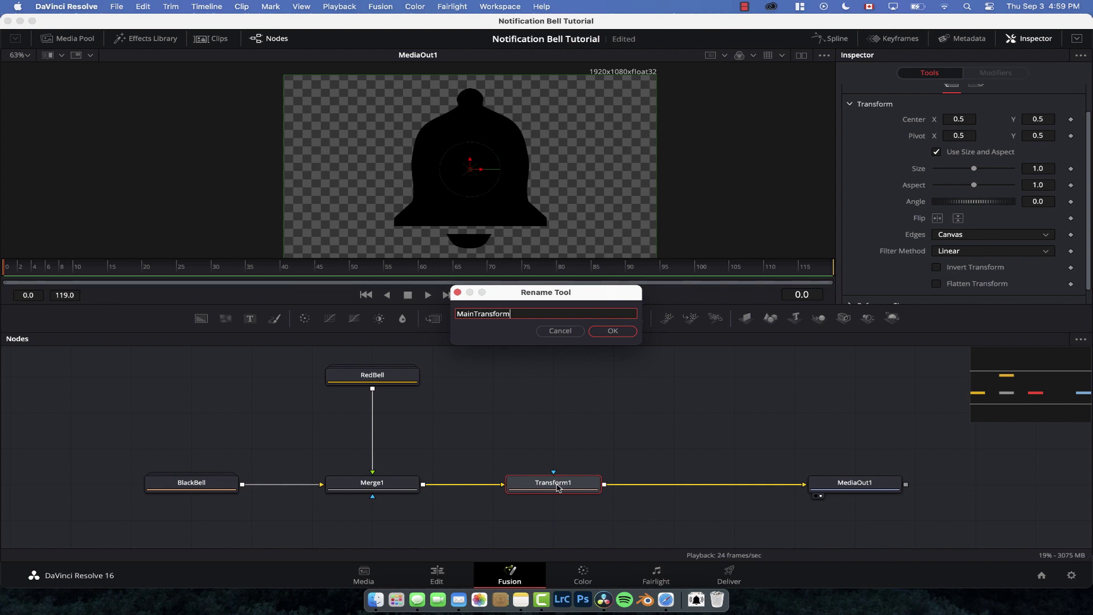
key(Return)
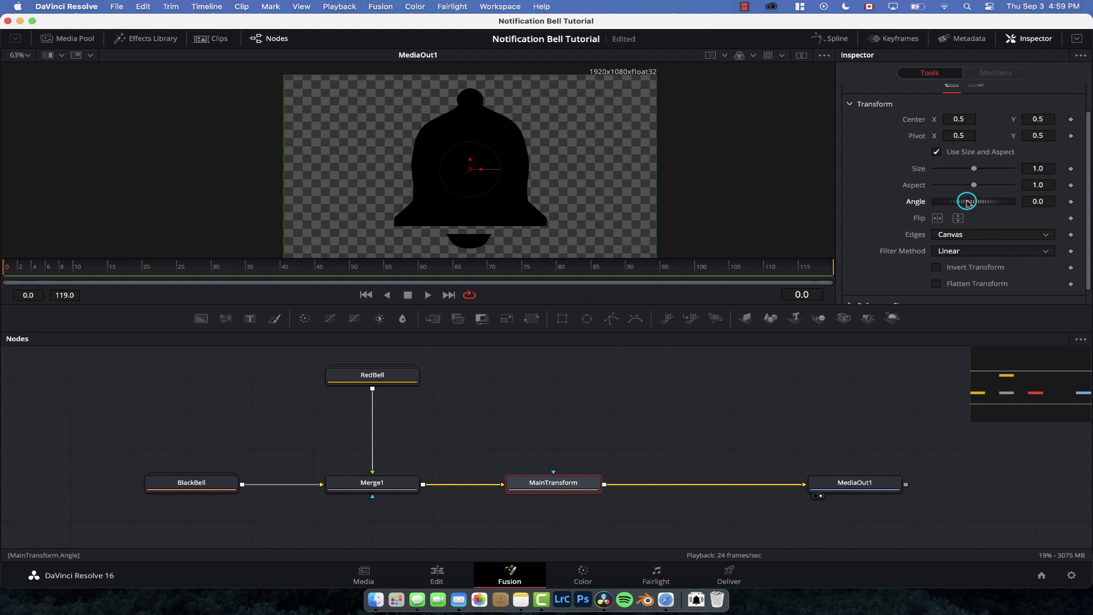
drag(967, 202, 968, 200)
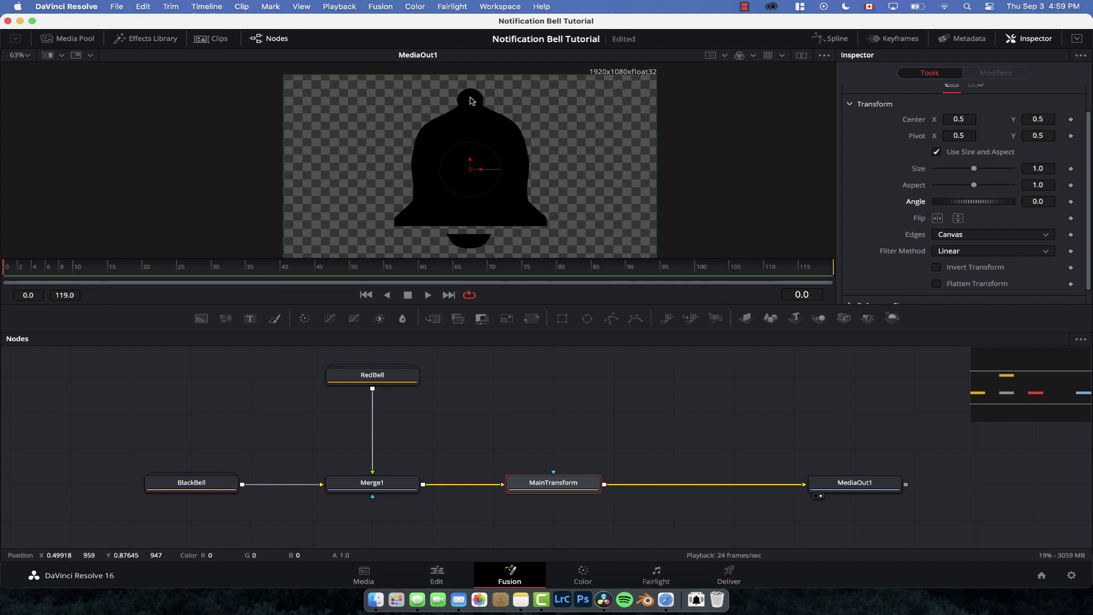
drag(977, 201, 970, 202)
double_click(917, 202)
click(466, 165)
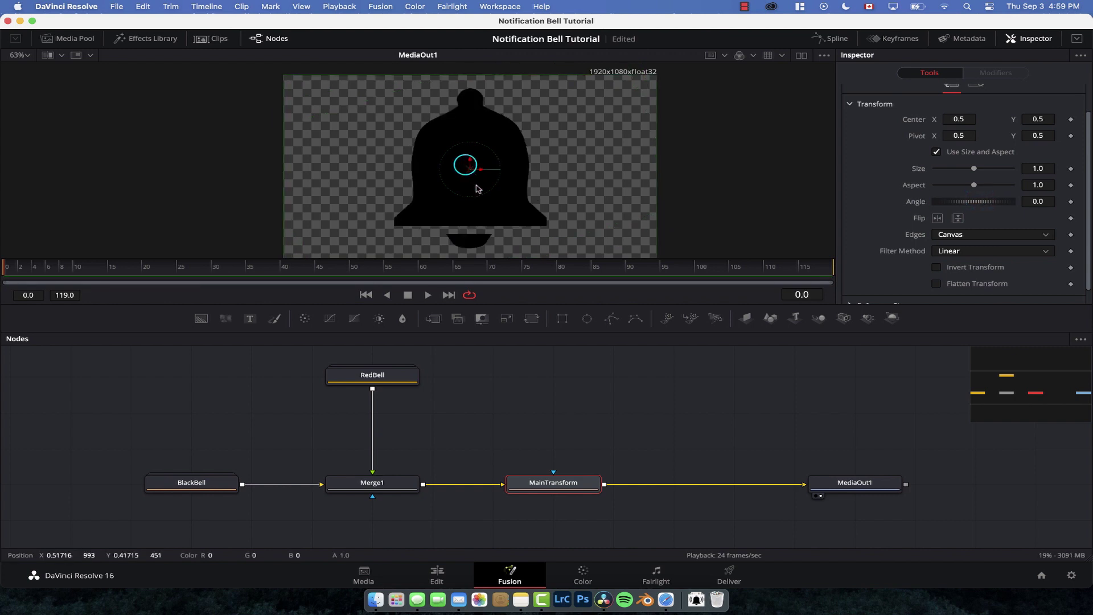
click(476, 174)
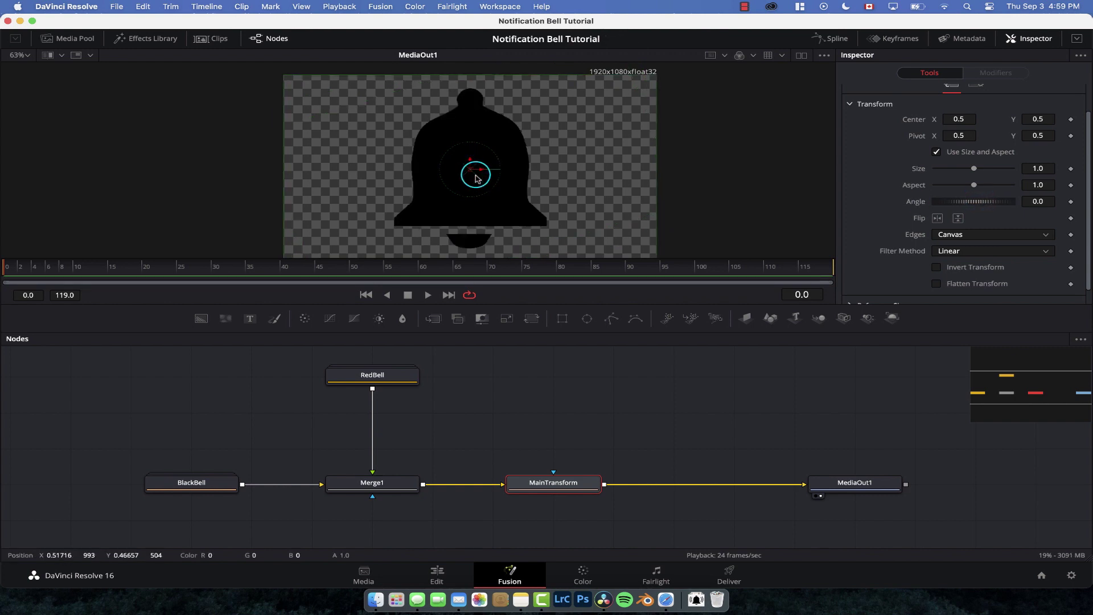
Step: Move MainTransform's pivot to X 0.5, Y 0.876 at the bell's top knob and test the rotation around it
drag(959, 135, 949, 139)
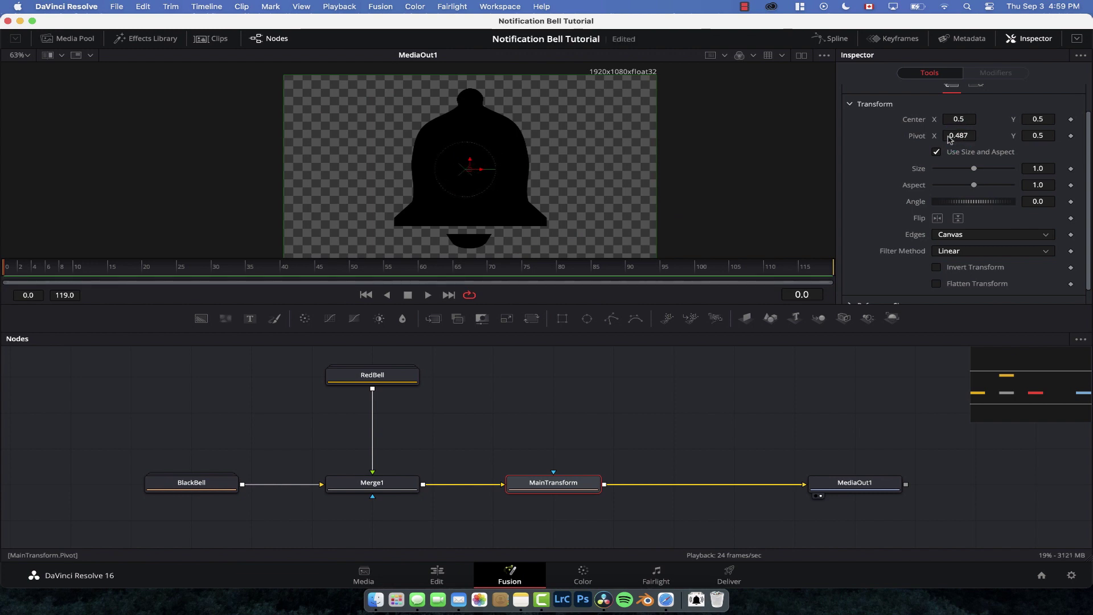
double_click(919, 137)
drag(1034, 140, 1045, 140)
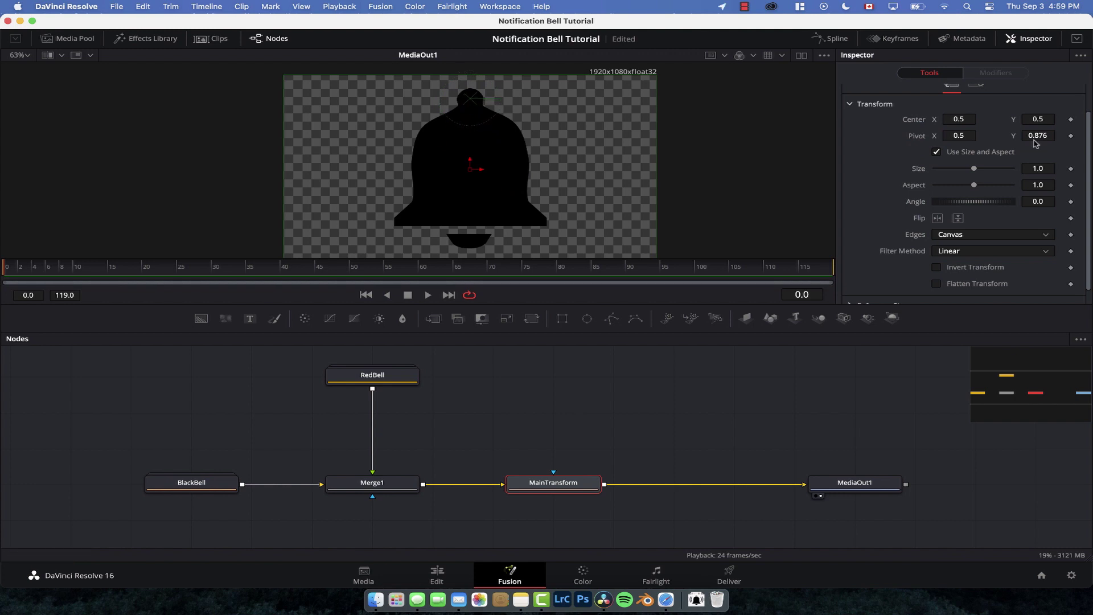
mouse_move(976, 201)
mouse_down()
mouse_move(986, 203)
mouse_move(974, 204)
mouse_up()
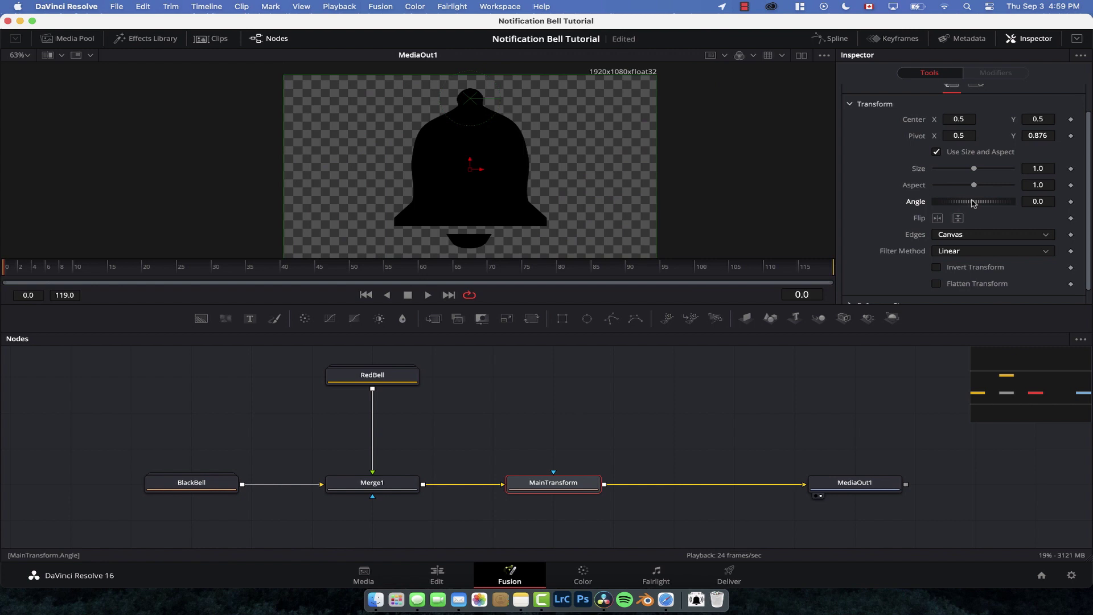
Step: Keyframe MainTransform's angle from 0 at frame 10 through alternating swings, -26.1 at frame 15 and lastly 10.4, back to 0 at frame 26
click(56, 269)
click(73, 269)
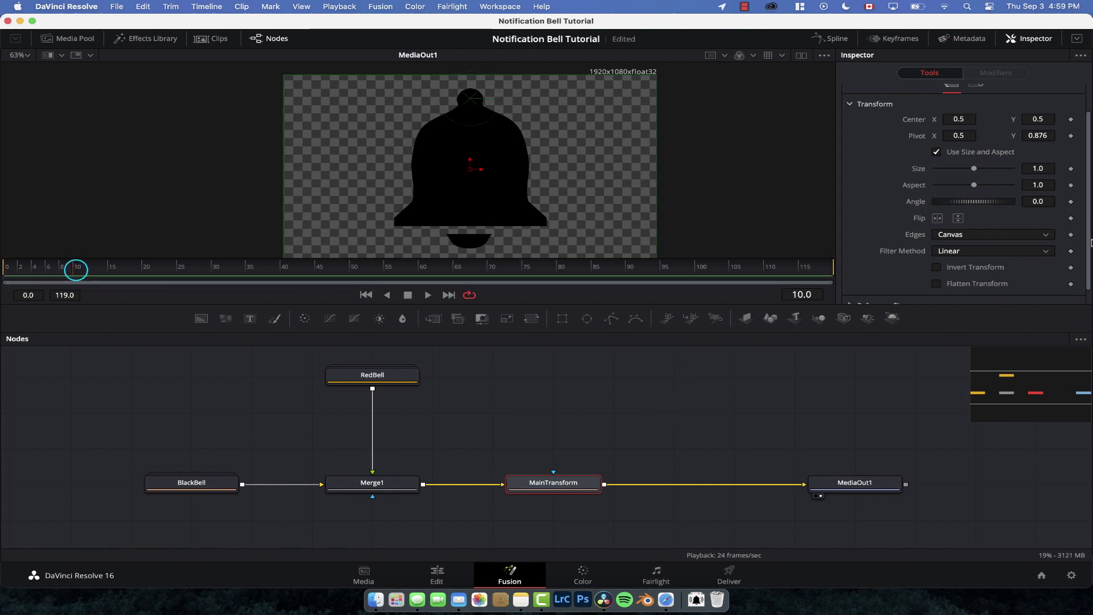
click(1068, 202)
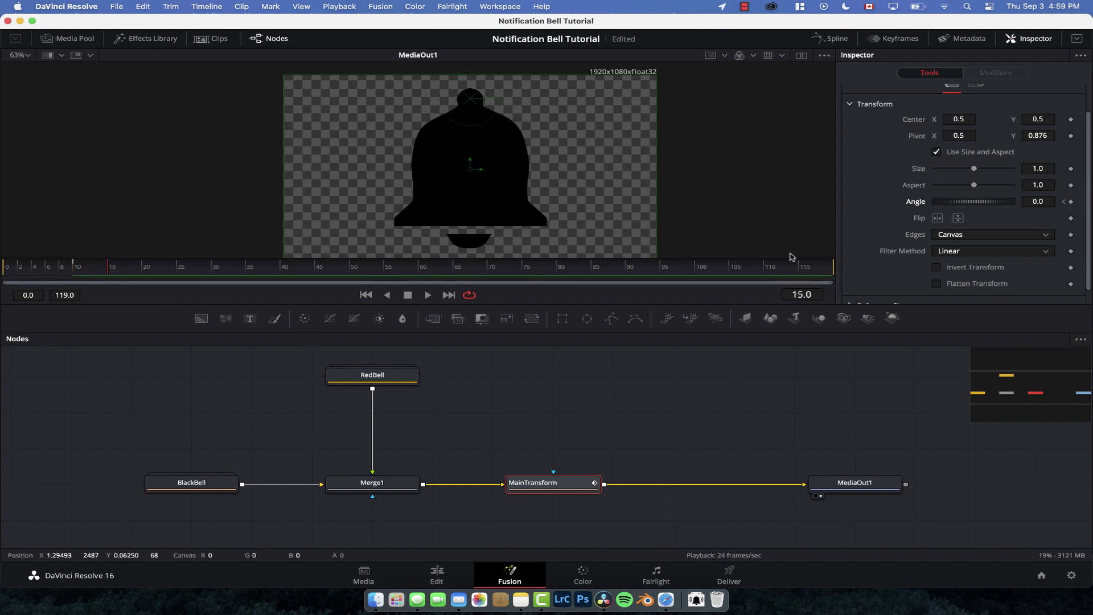
drag(982, 201, 986, 204)
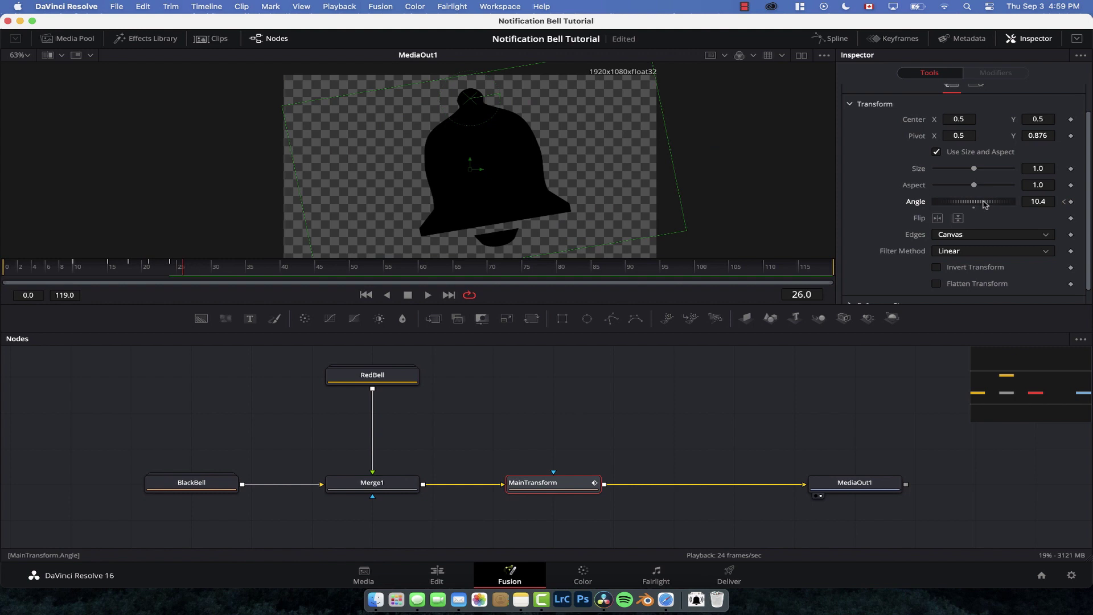
double_click(974, 207)
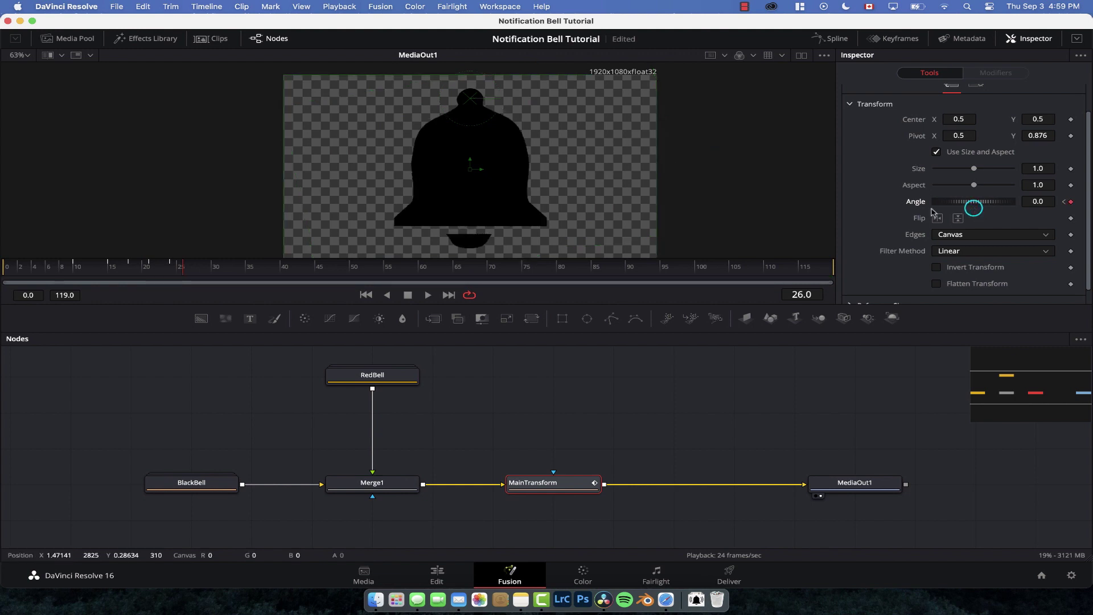
Step: Play the bell's swing animation from frame 10 to check its motion, and stop after the swing ends
click(170, 397)
click(74, 267)
key(space)
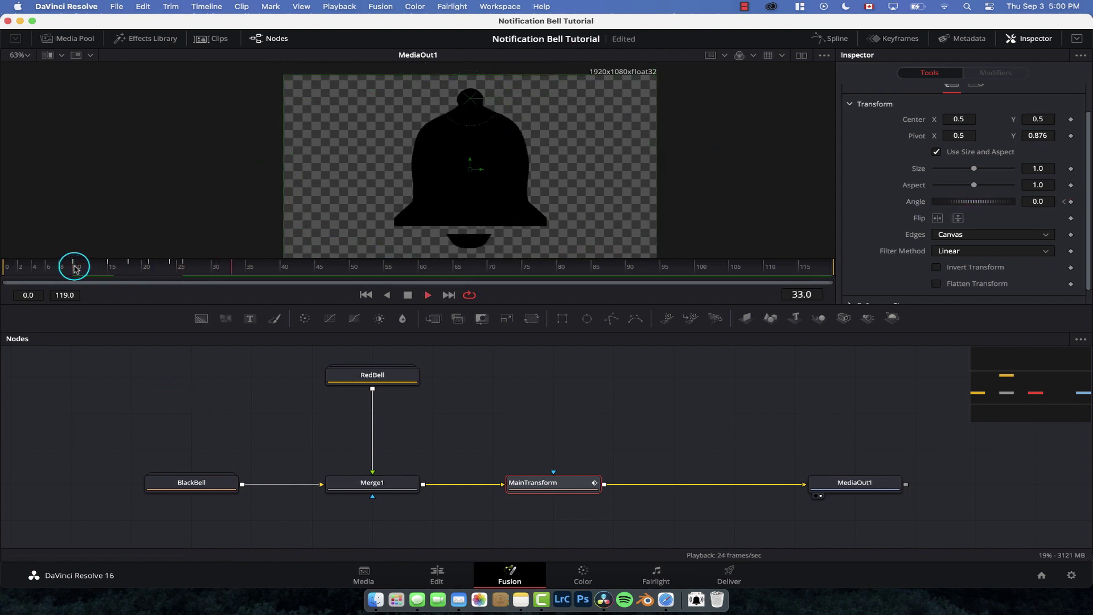
click(74, 268)
click(75, 268)
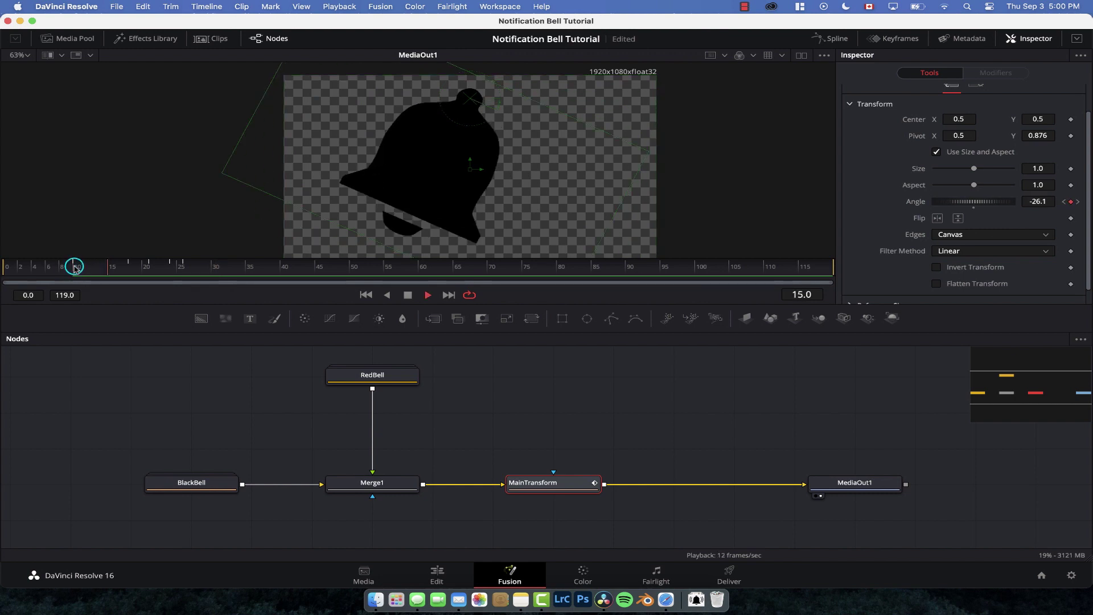
key(space)
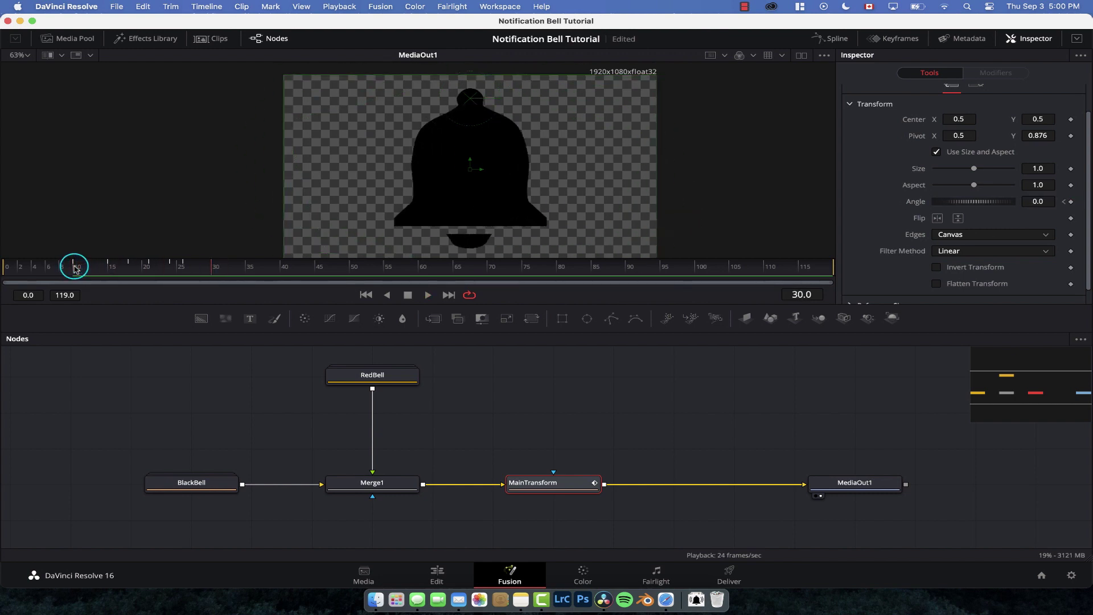
Step: Enable Motion Blur on MainTransform and set its quality to 4
click(578, 482)
click(977, 116)
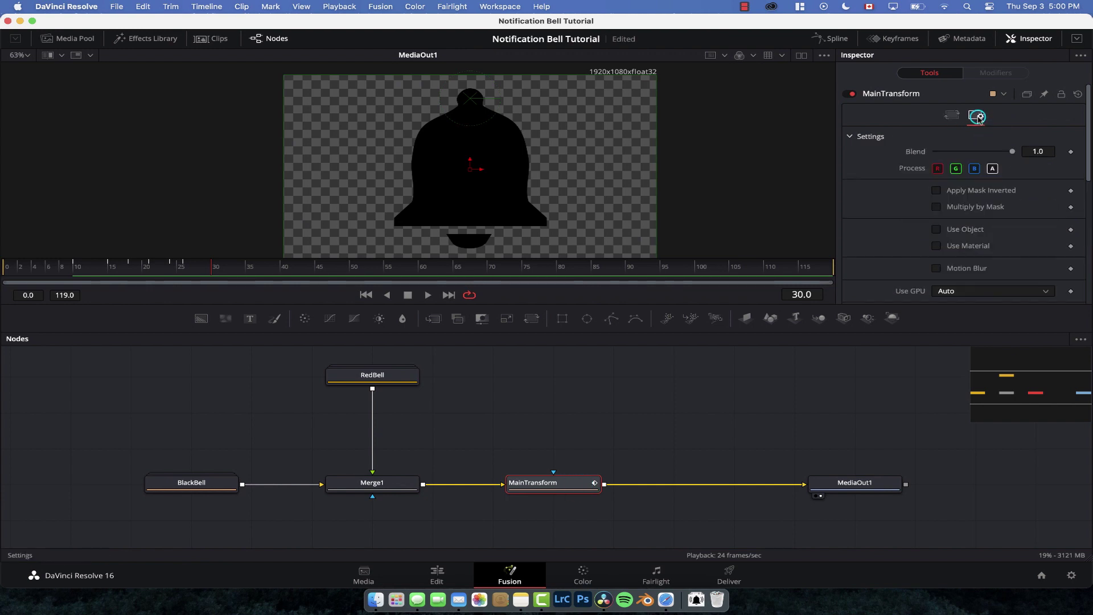
click(939, 269)
drag(956, 285, 966, 285)
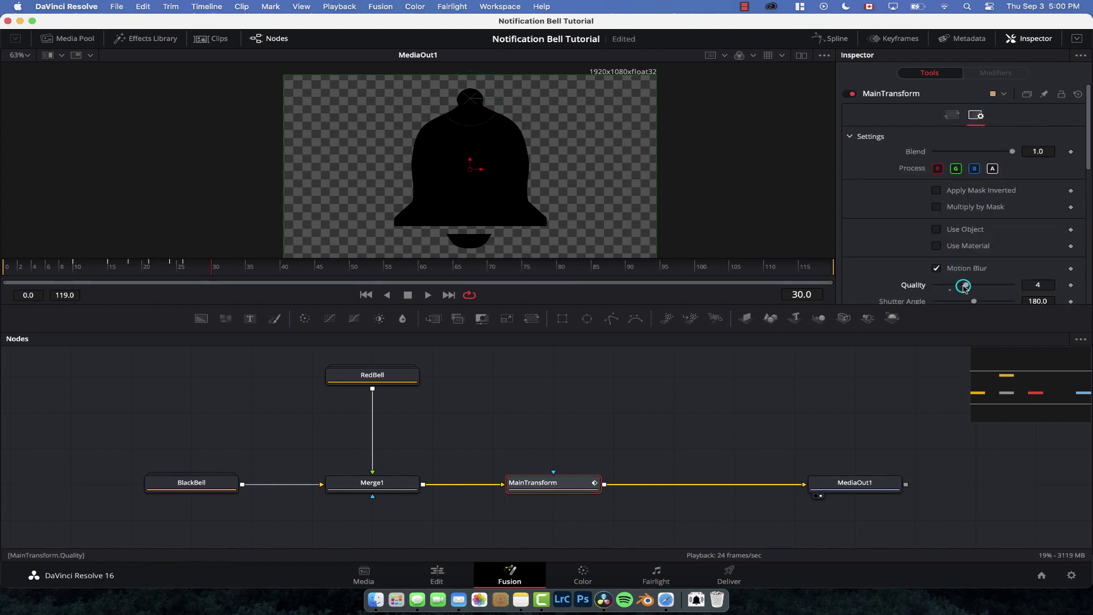
Step: Play the motion-blurred swing from frame 10 and move the MainTransform node closer to MediaOut1
click(76, 264)
key(space)
click(76, 263)
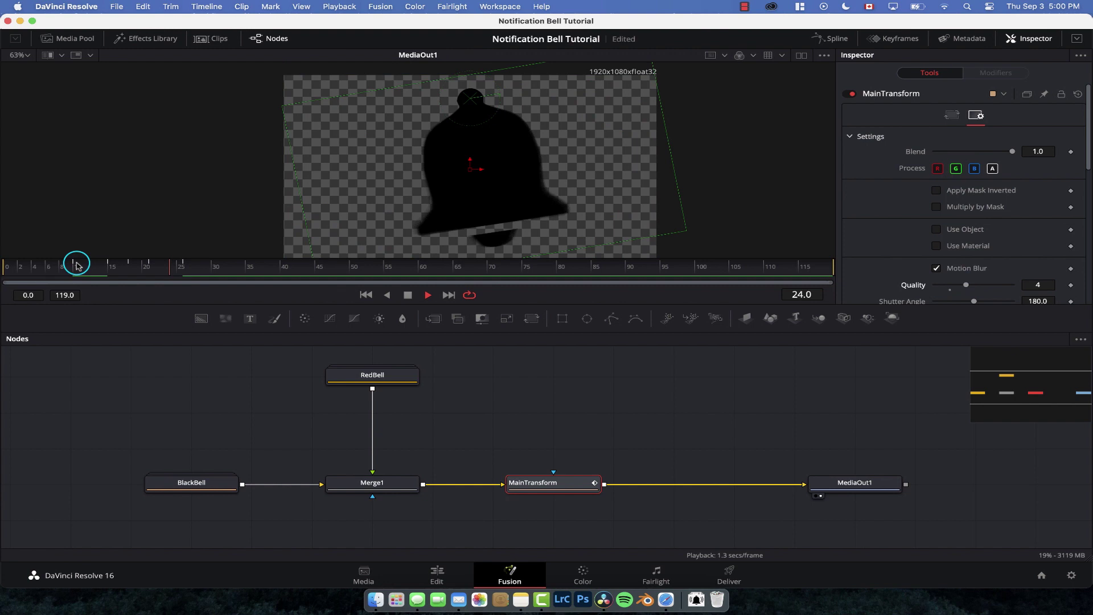
click(76, 263)
key(space)
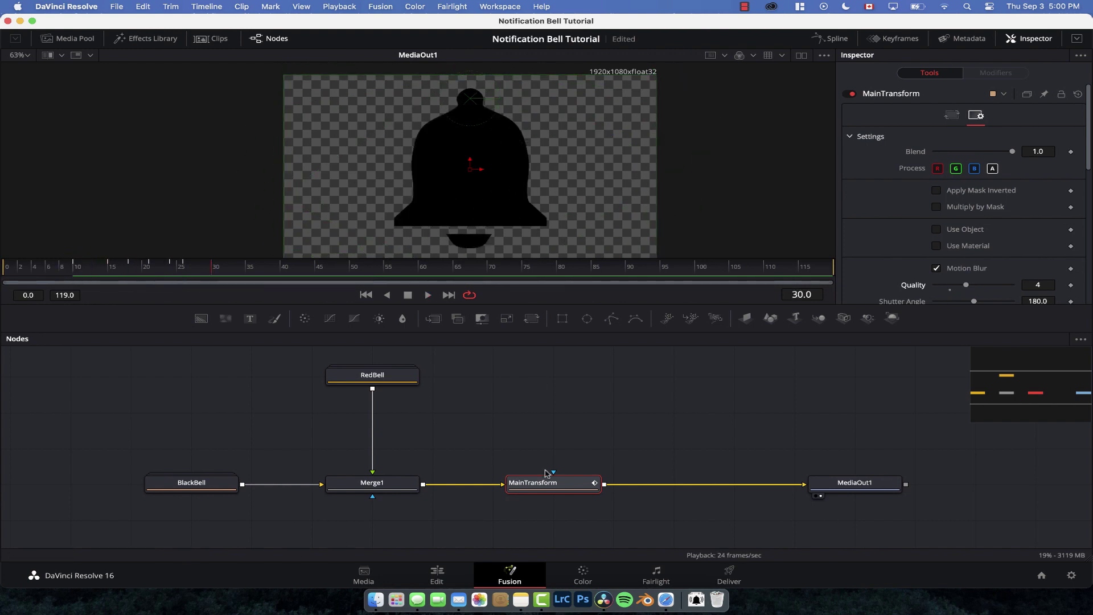
drag(545, 480, 621, 479)
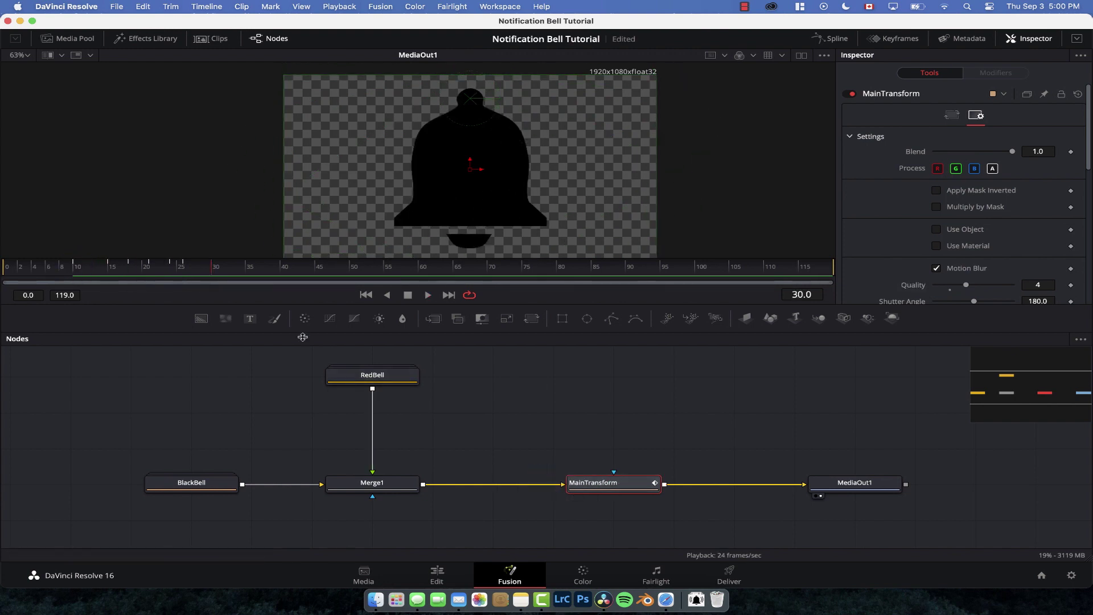
Step: Keyframe Merge1's Blend at 0 on frame 16 and at 1 on frame 17 to switch the swinging bell to red
drag(76, 267, 113, 270)
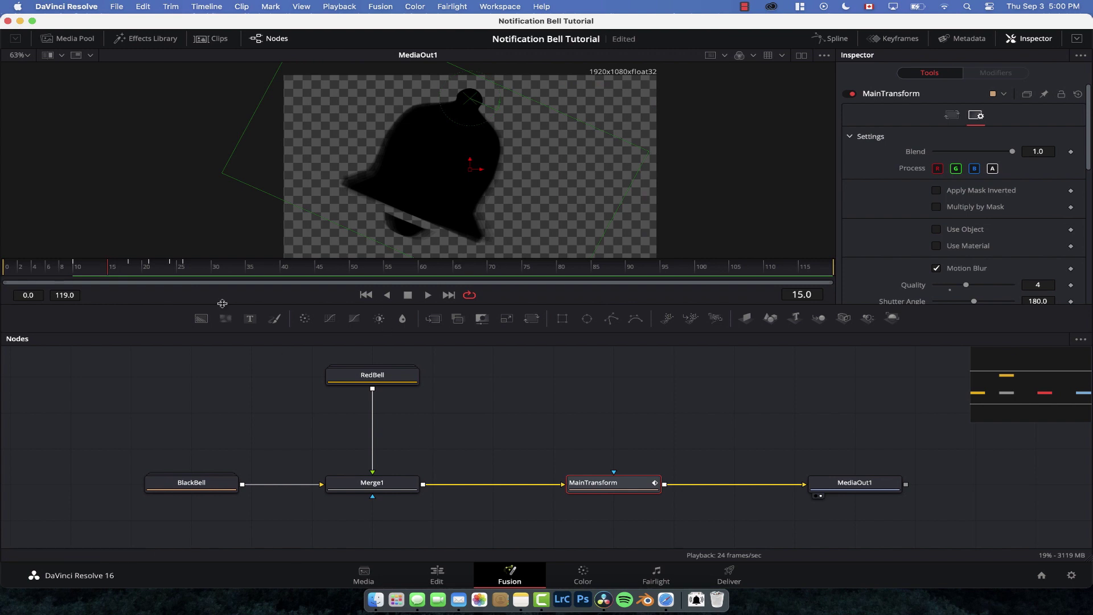
key(Right)
key(Right)
key(Left)
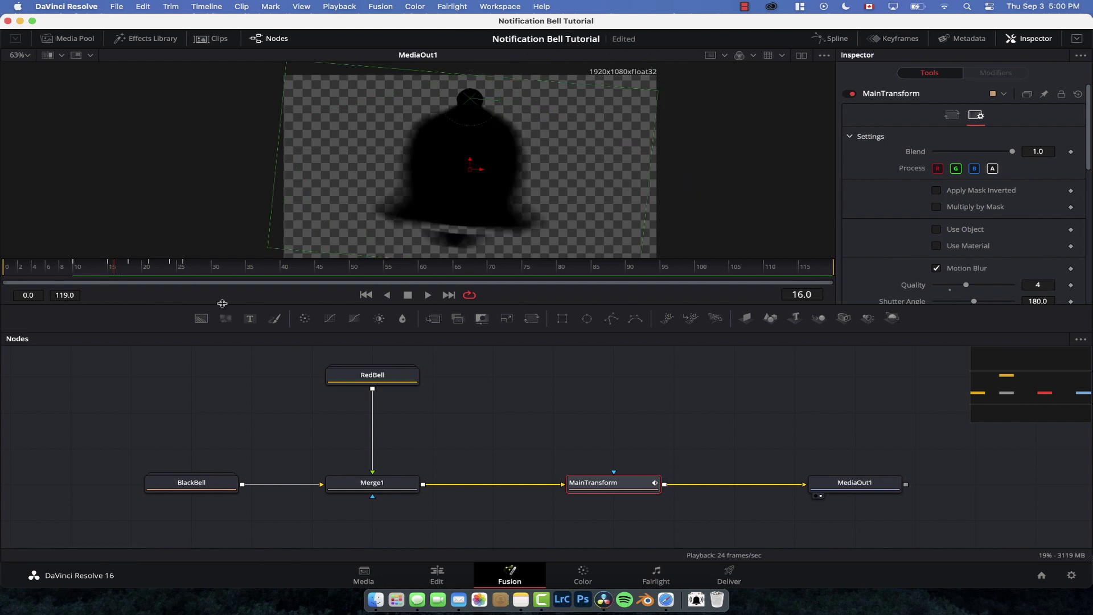
key(Right)
key(Left)
click(378, 483)
scroll(1033, 292, down, 3)
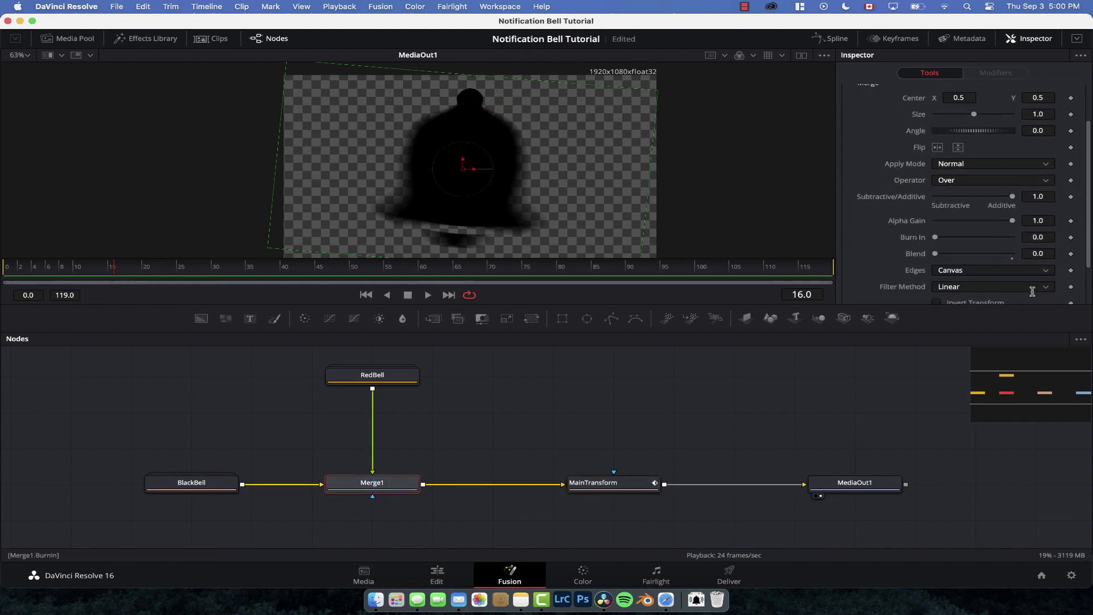
click(1071, 254)
key(Right)
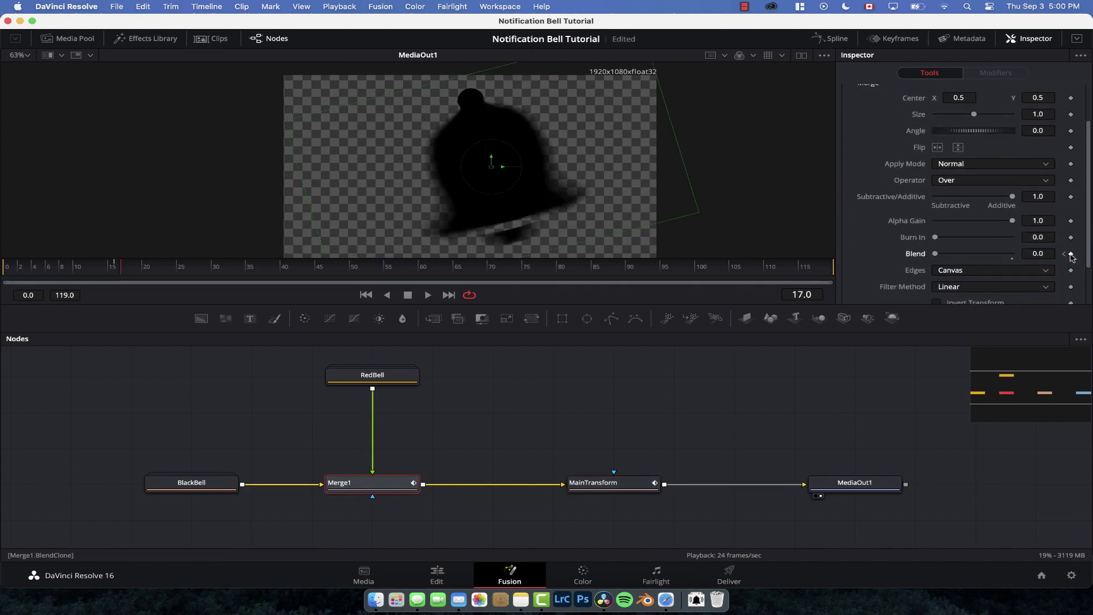
click(1013, 254)
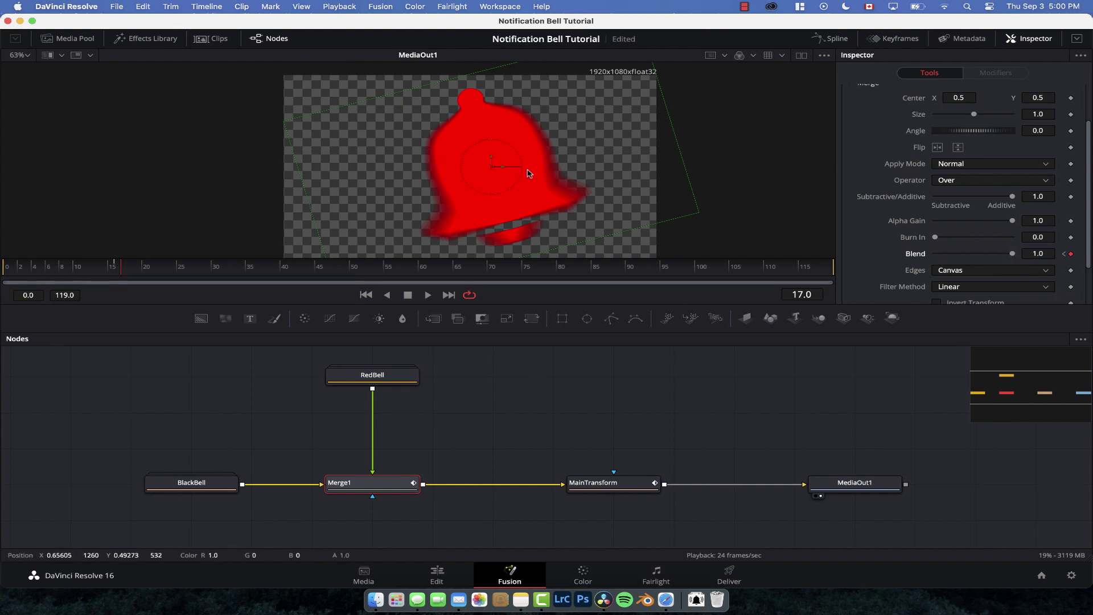
Step: Replay the swing several times from just before the colour switch to check the change from black to red
click(95, 267)
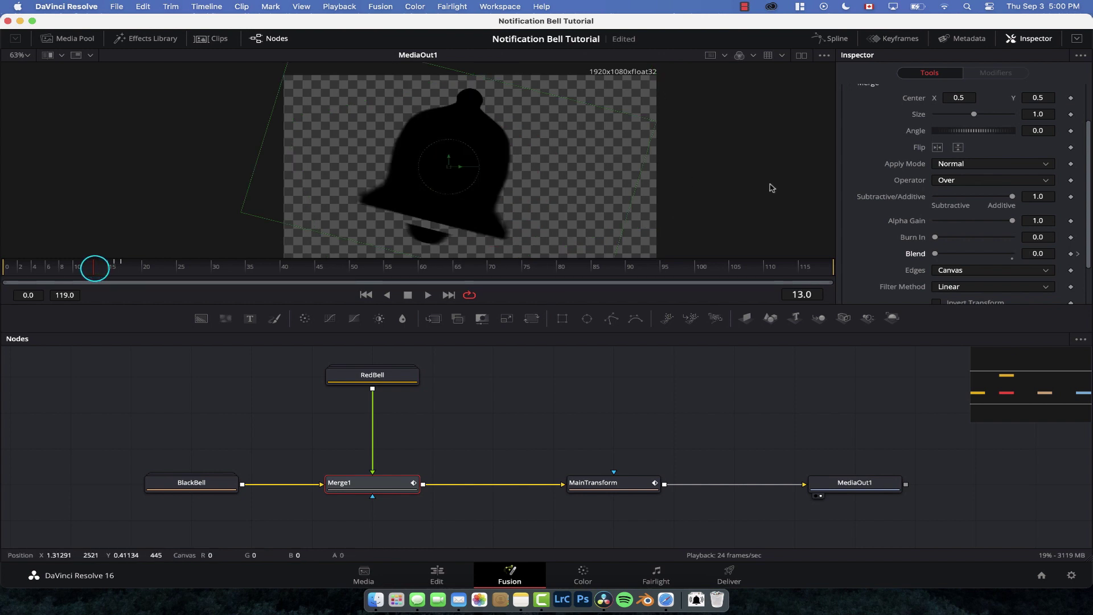
key(space)
key(space)
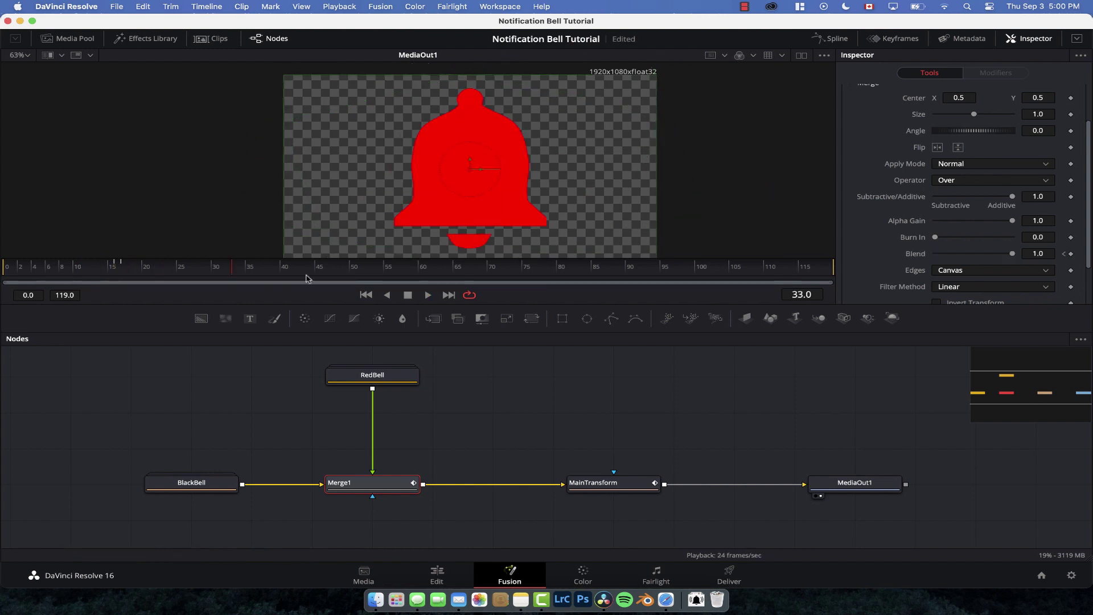
click(85, 267)
key(space)
key(space)
click(85, 267)
key(space)
click(86, 267)
click(85, 266)
key(space)
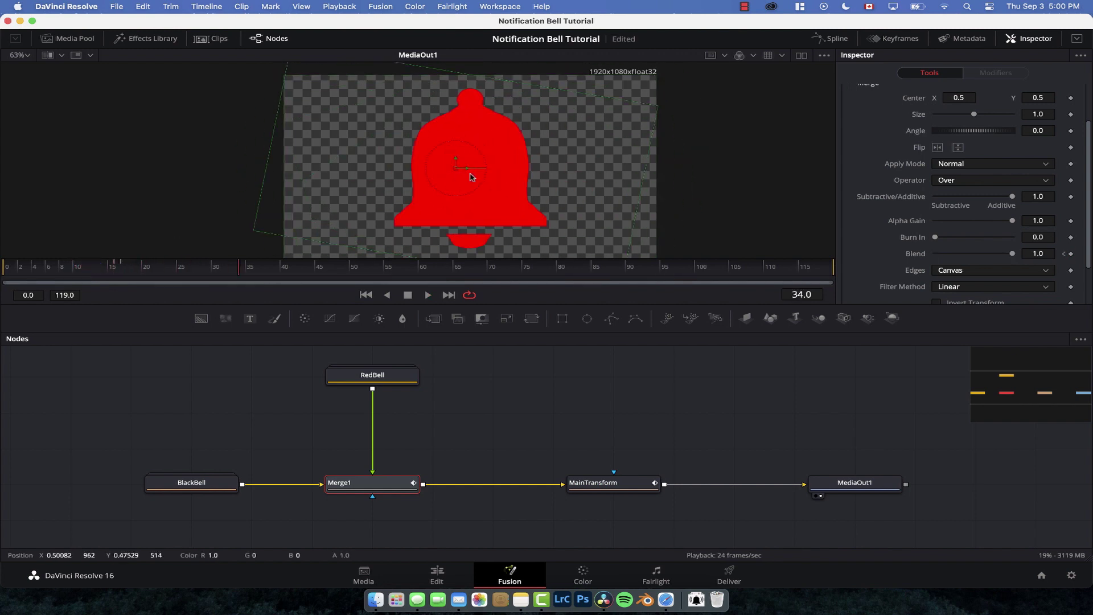
Step: Enlarge the viewer area and move the MainTransform node closer to Merge1
scroll(471, 177, down, 2)
scroll(471, 176, down, 1)
drag(548, 302, 547, 316)
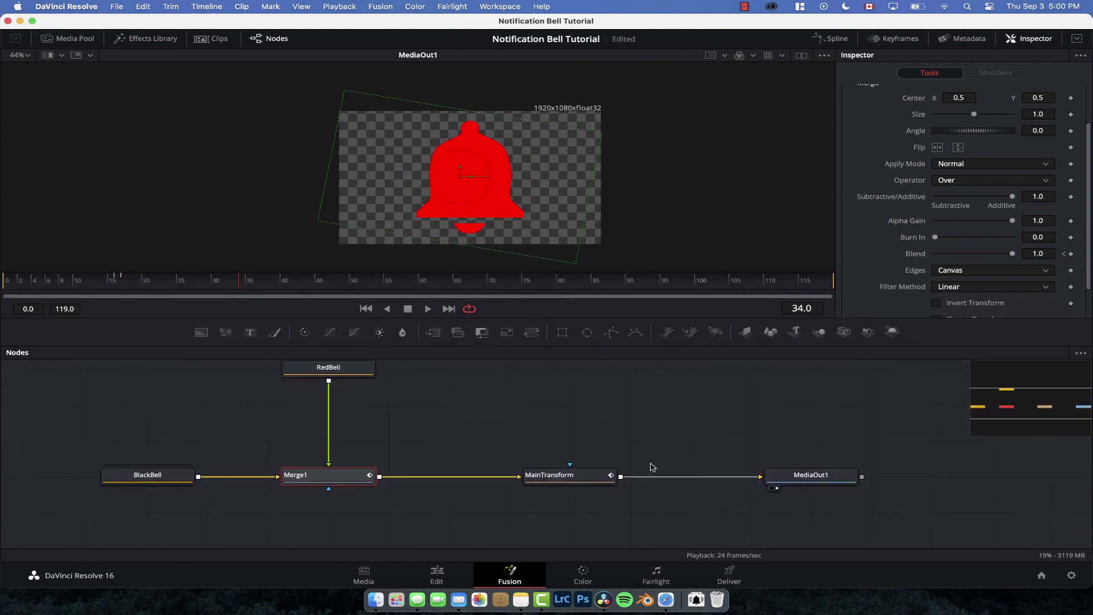
click(571, 479)
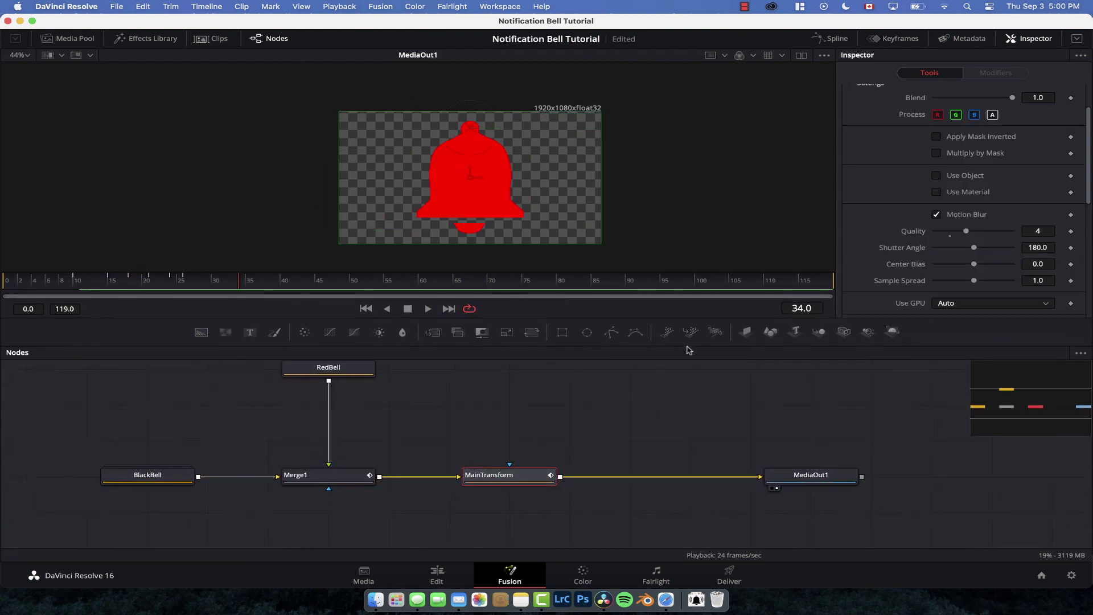
Step: Set MainTransform's size to 0.2 and place the bell in the frame's lower-right corner, center about 0.879, -0.103
scroll(964, 196, up, 3)
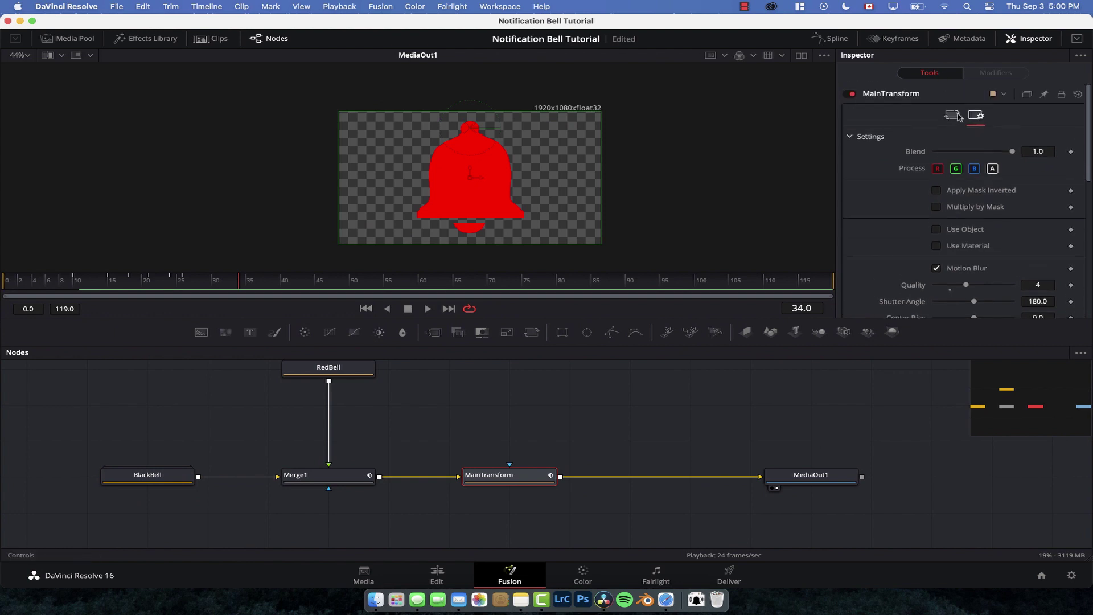
click(956, 116)
drag(973, 201, 947, 203)
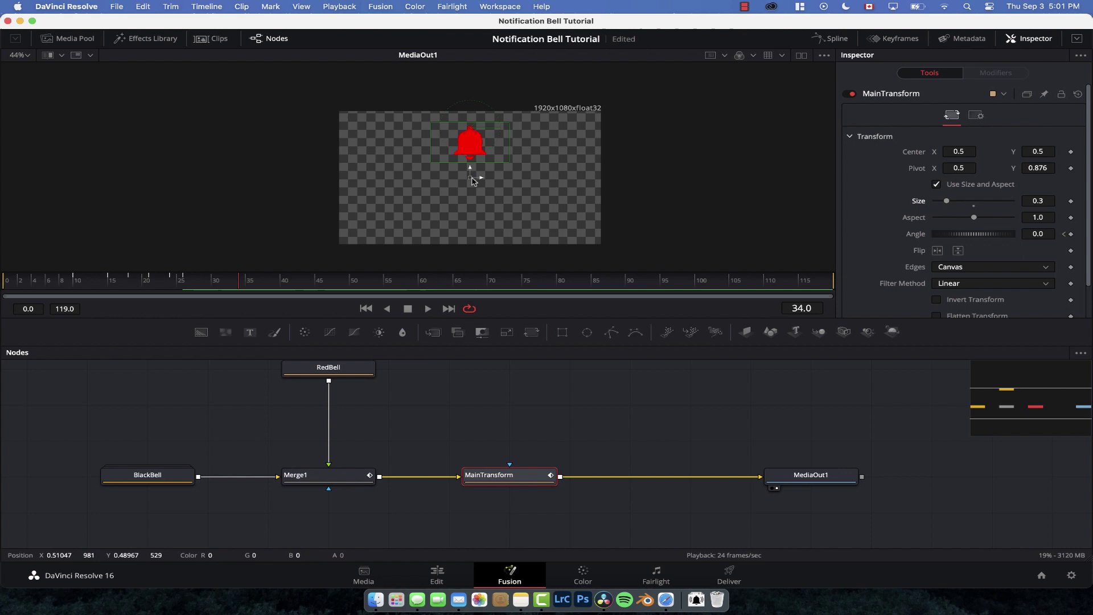
drag(471, 180, 564, 257)
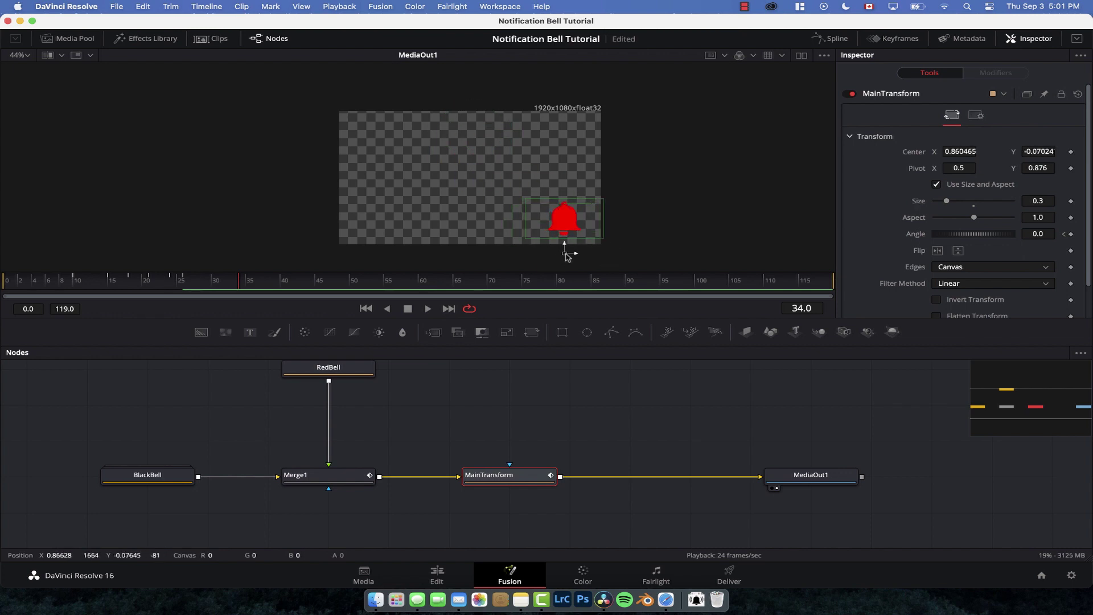
drag(946, 202, 944, 201)
drag(564, 257, 571, 260)
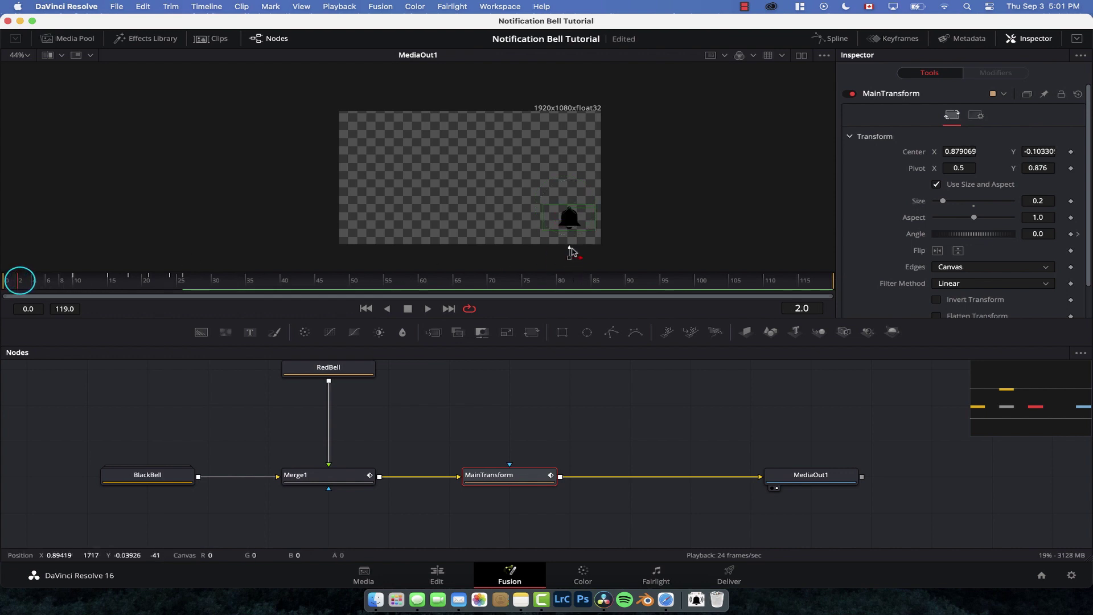
Step: Keyframe MainTransform's center Y from about -0.442 at frame 2 to about -0.131 at frame 8 so the bell rises into frame
drag(570, 251, 571, 294)
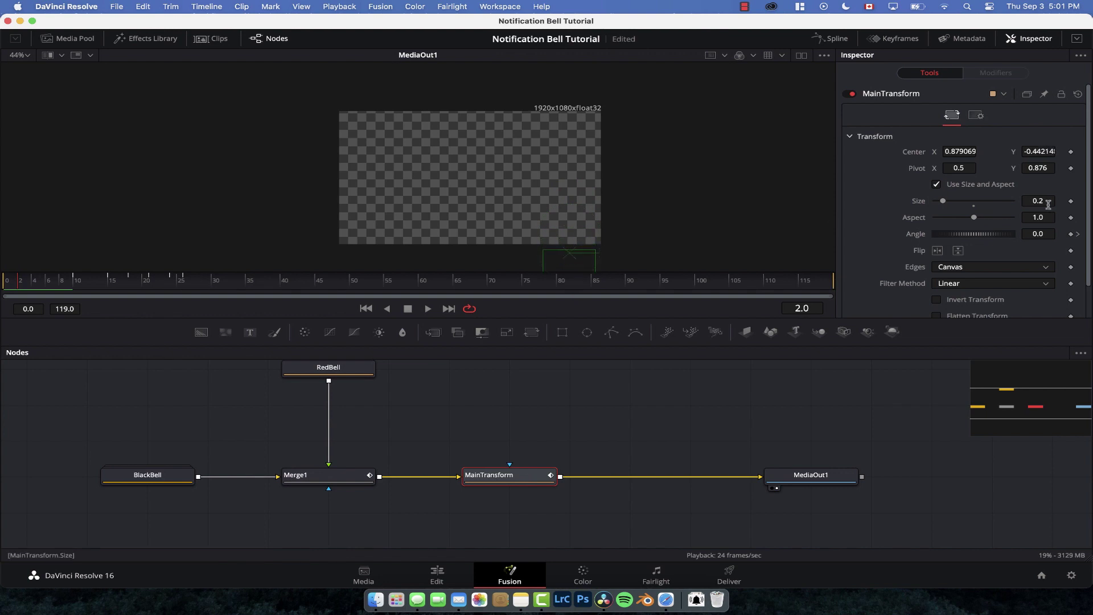
click(1070, 151)
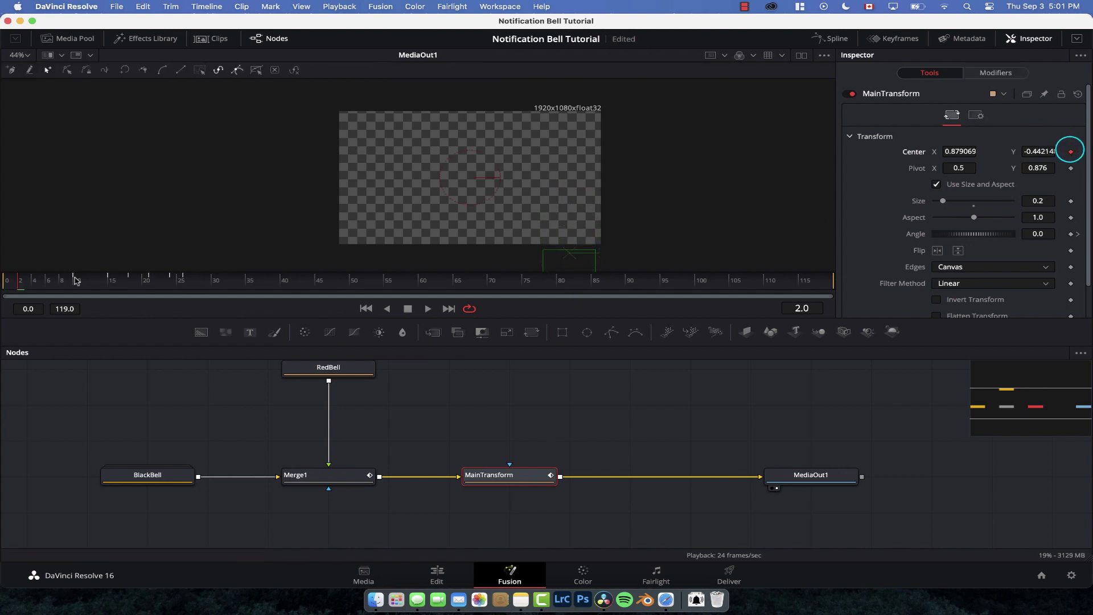
scroll(578, 269, down, 3)
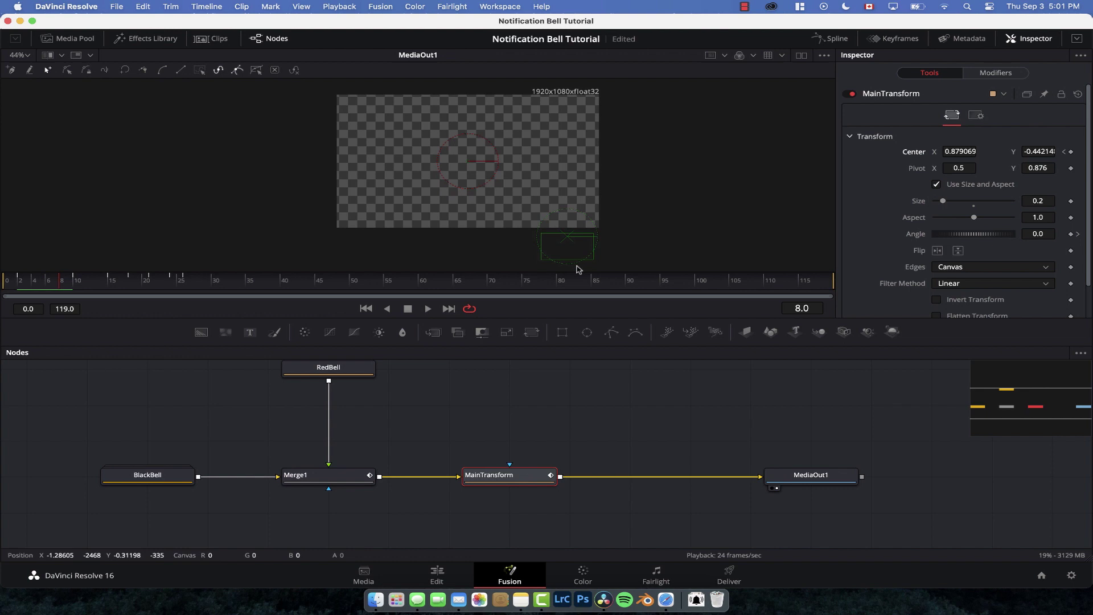
drag(1039, 151, 1040, 154)
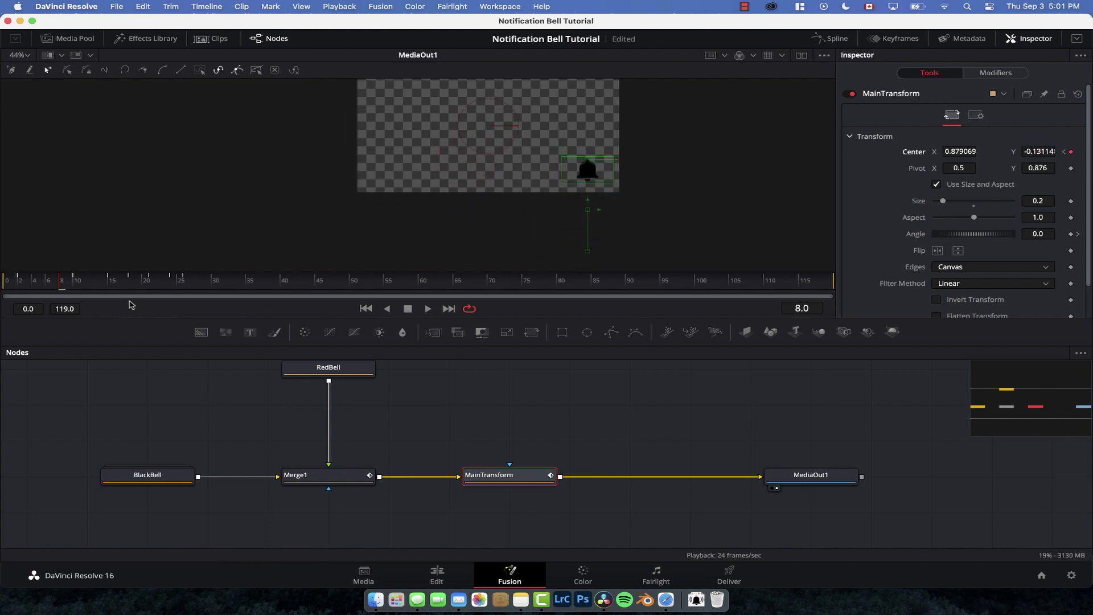
Step: Play the animation from frame 0 to check the bell's entrance and swing, and stop at frame 35
drag(32, 283, 7, 283)
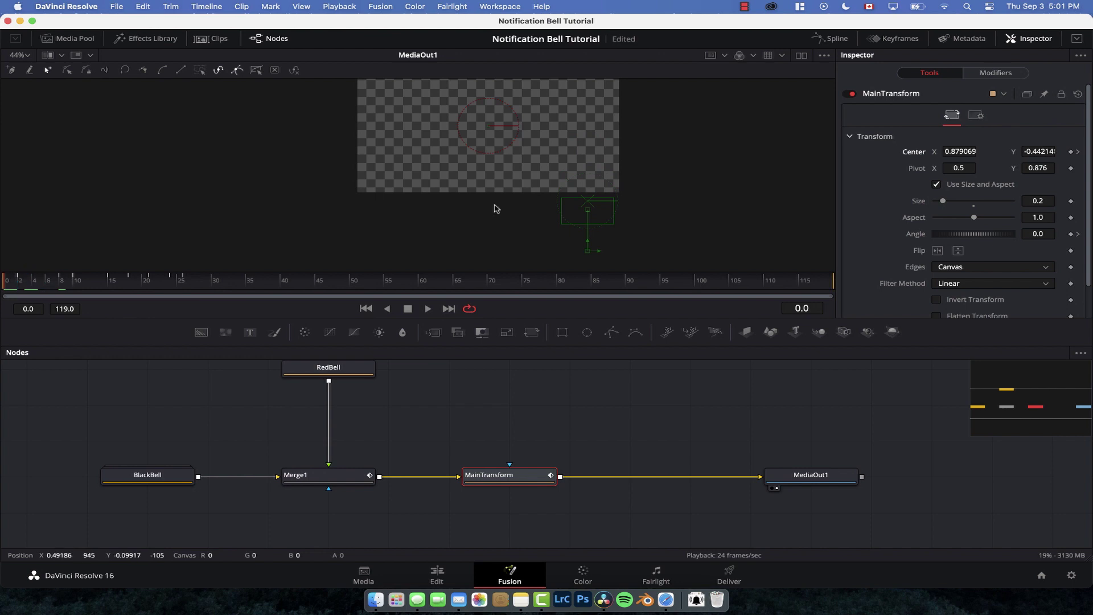
key(space)
scroll(643, 145, up, 3)
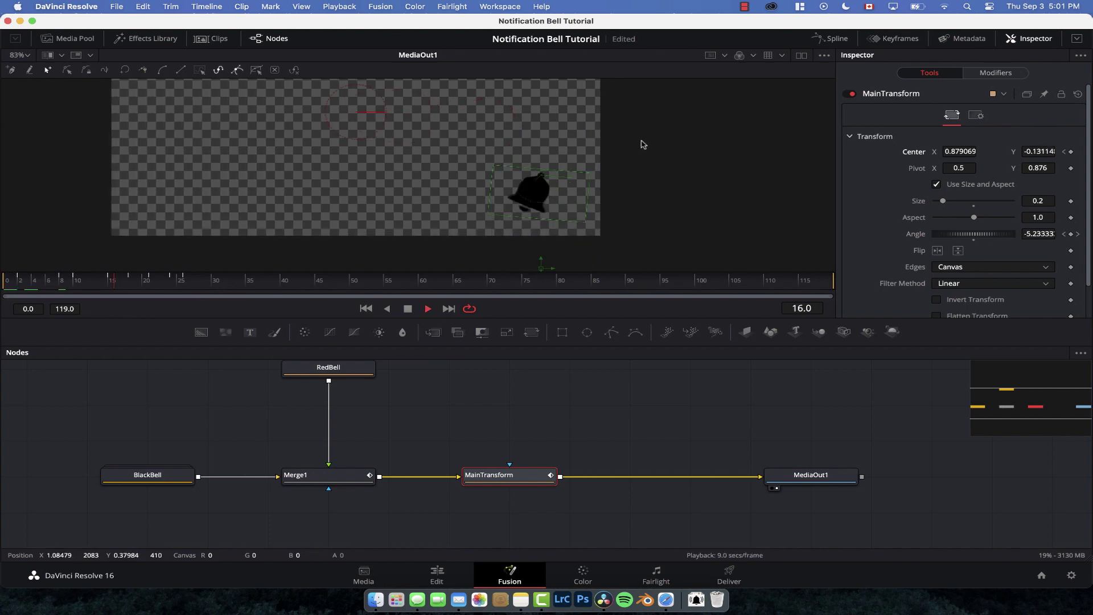
key(space)
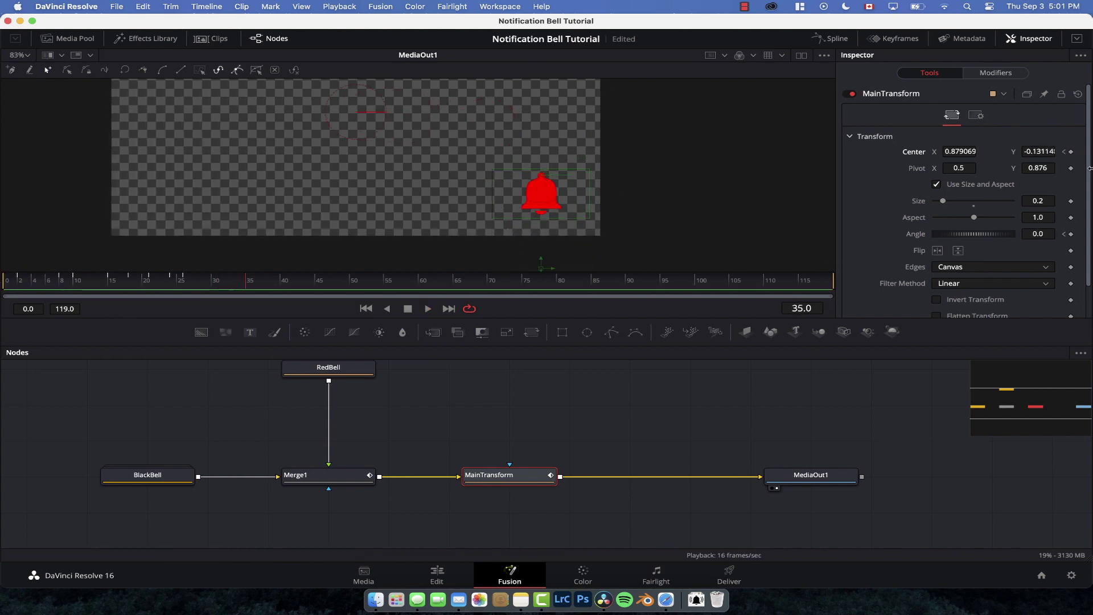
Step: Keyframe MainTransform's current center at frame 35 and set its Y to about -0.882 at frame 43 so the bell drops out of frame
click(1073, 152)
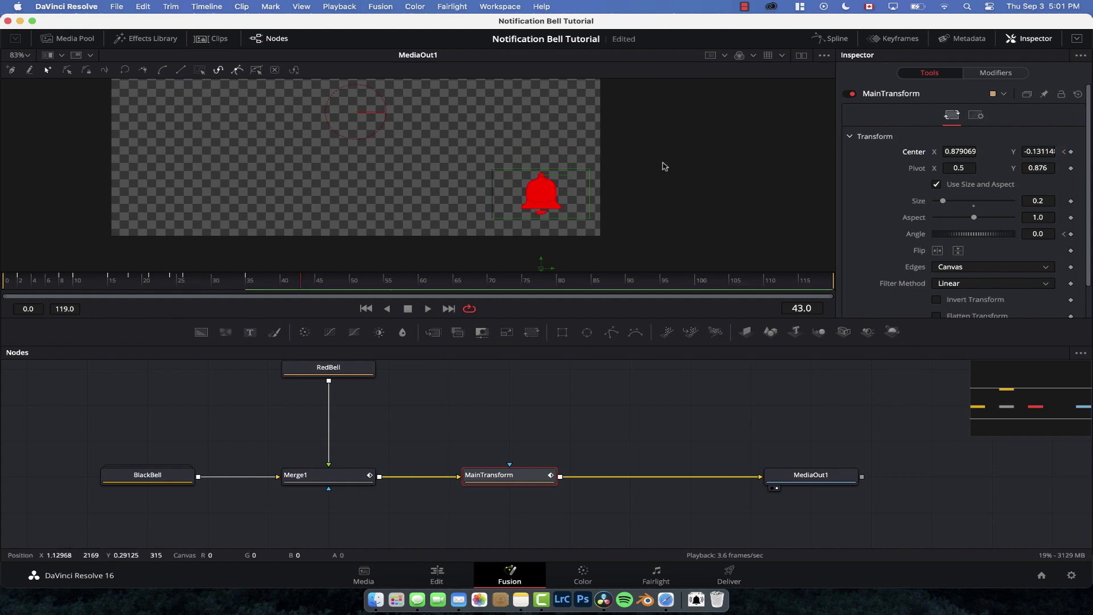
drag(541, 262, 420, 407)
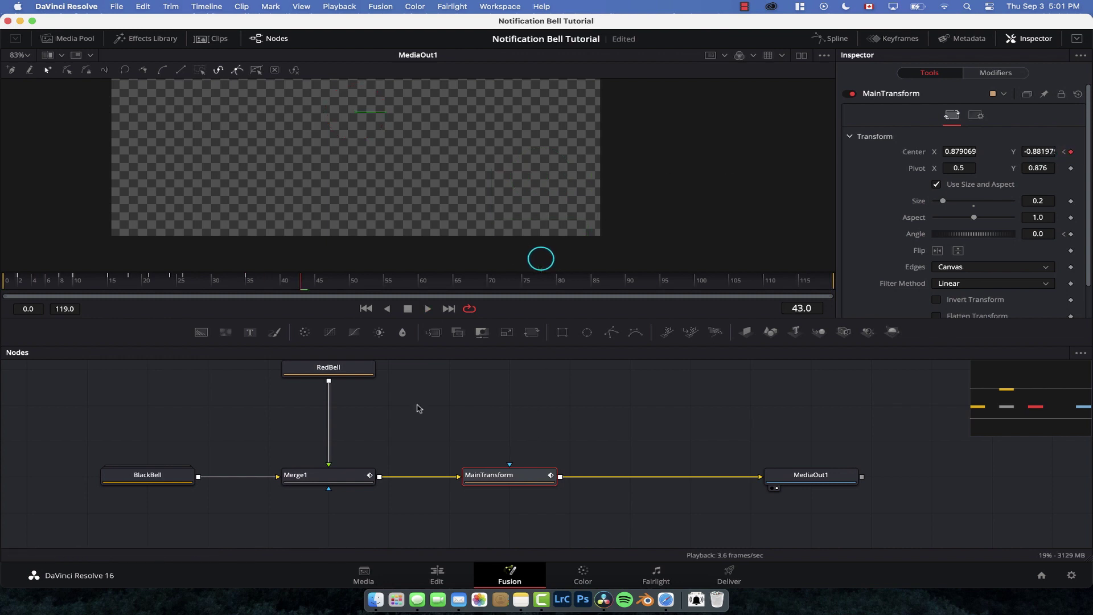
Step: Play the full animation from frame 0 through the bell's exit, stop it, and fit the whole frame in the viewer
drag(32, 276, 2, 279)
key(space)
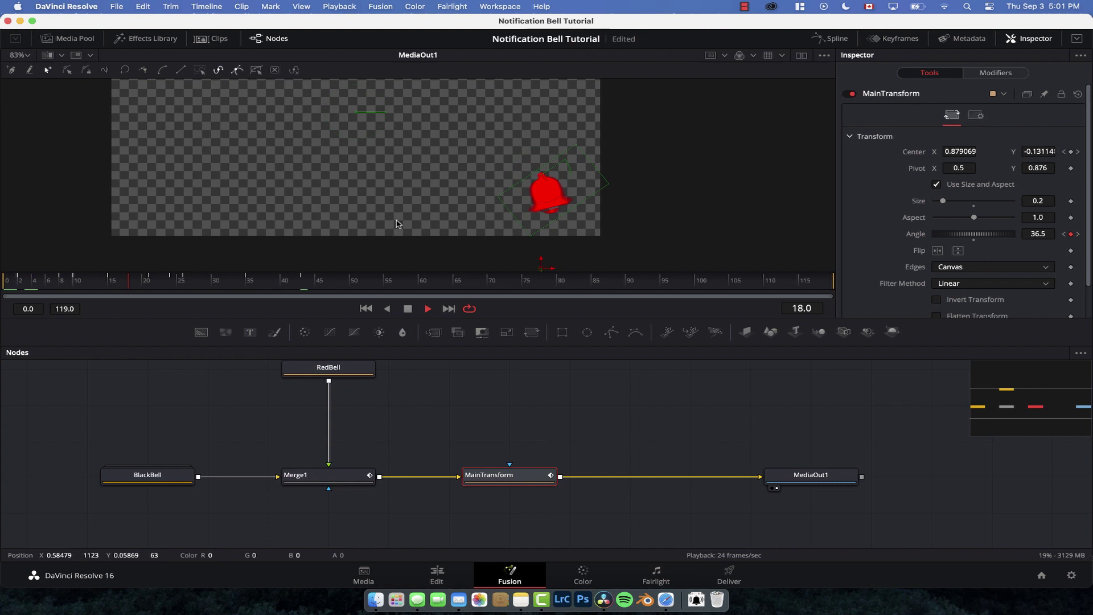
key(space)
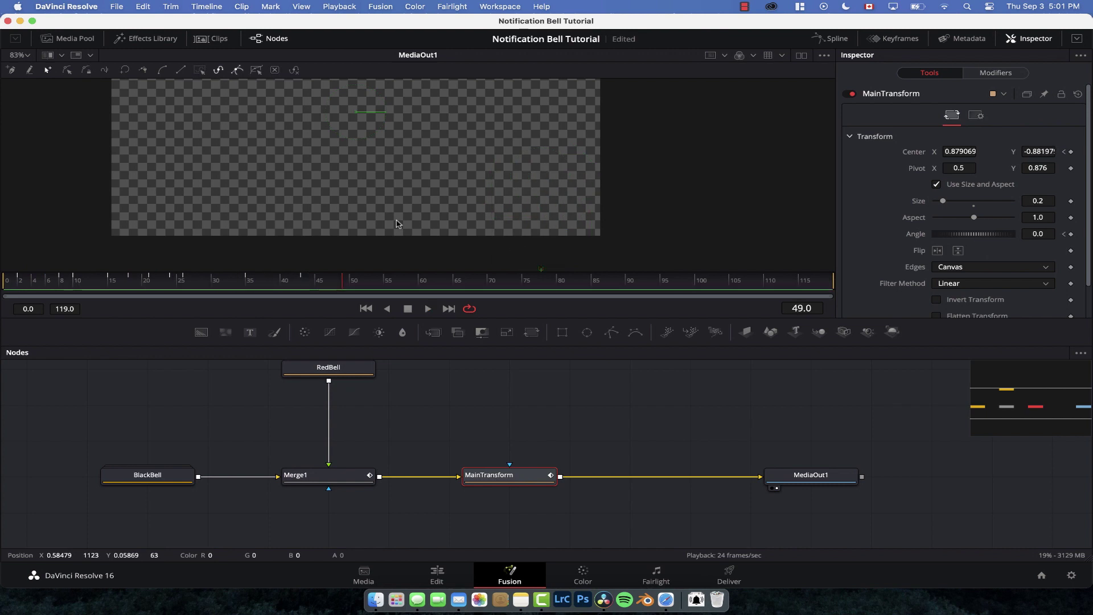
scroll(397, 223, up, 2)
scroll(397, 223, down, 5)
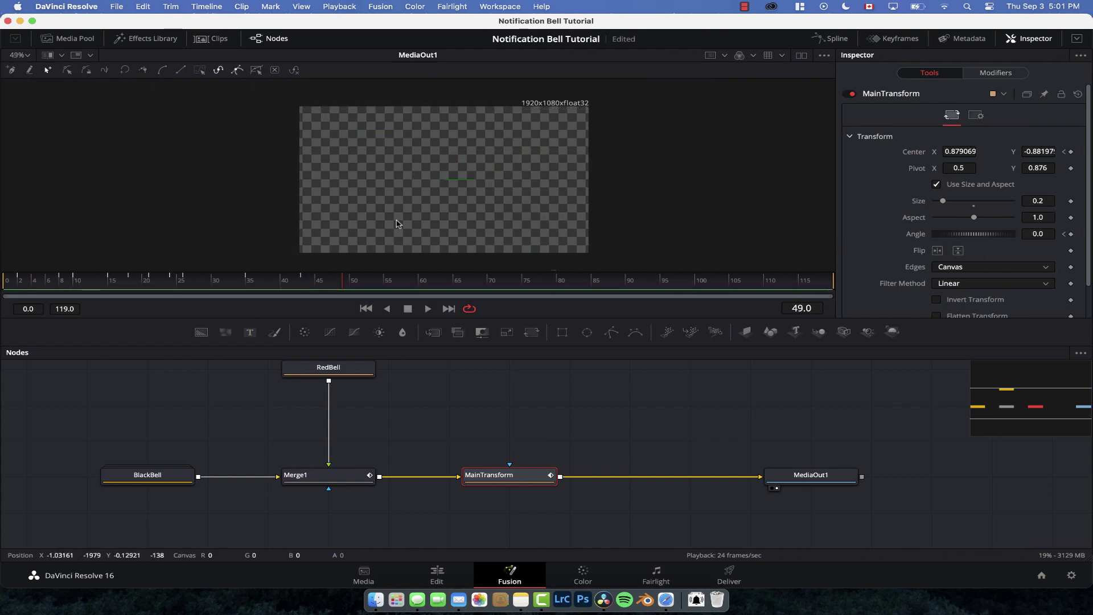
scroll(397, 224, left, 2)
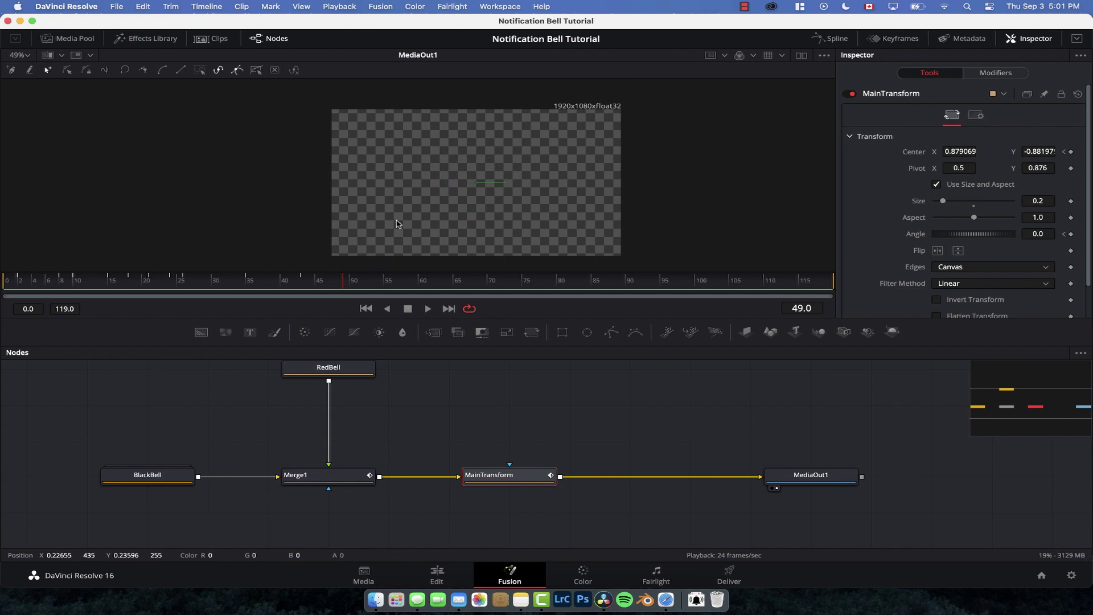